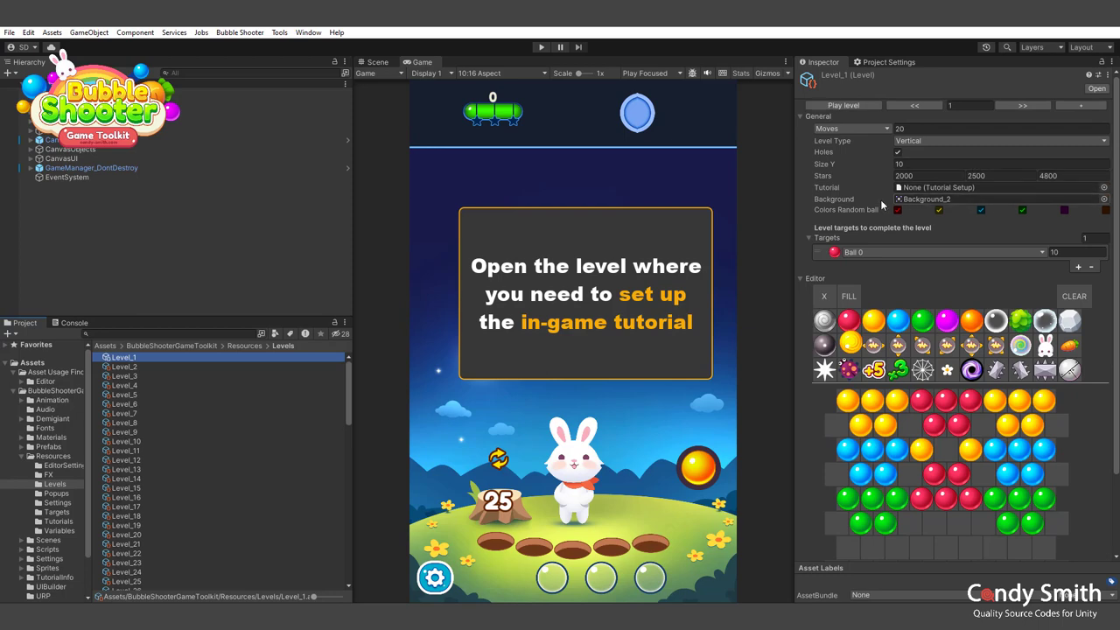
- Pick Tutorial_SimpleBall in Level_1's Tutorial field object picker
scroll(901, 433, down, 3)
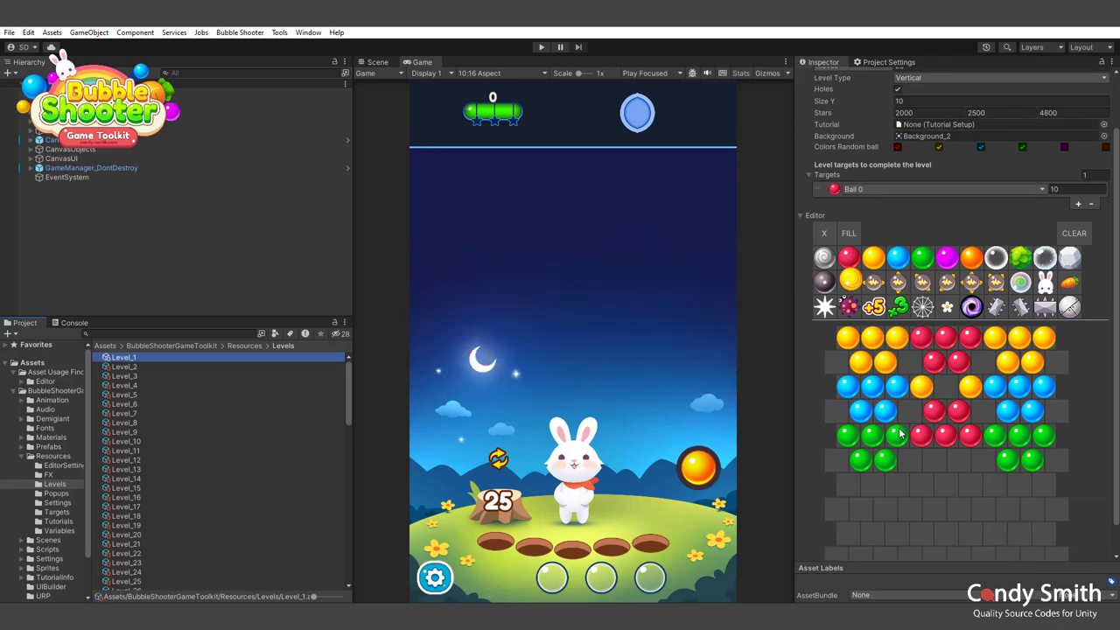
scroll(901, 433, up, 3)
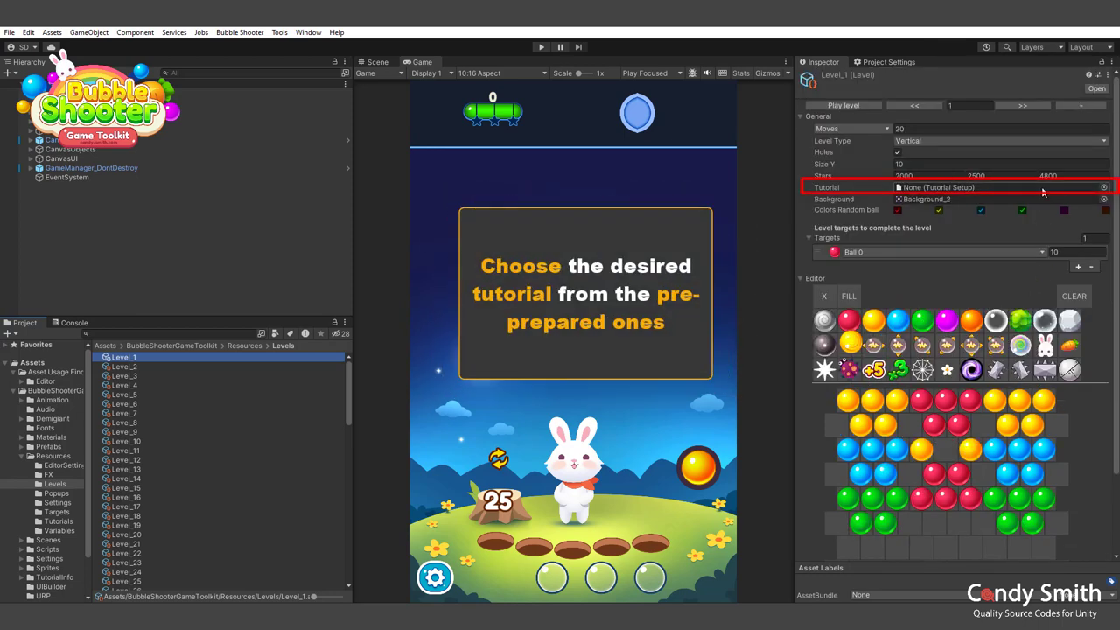
click(1103, 187)
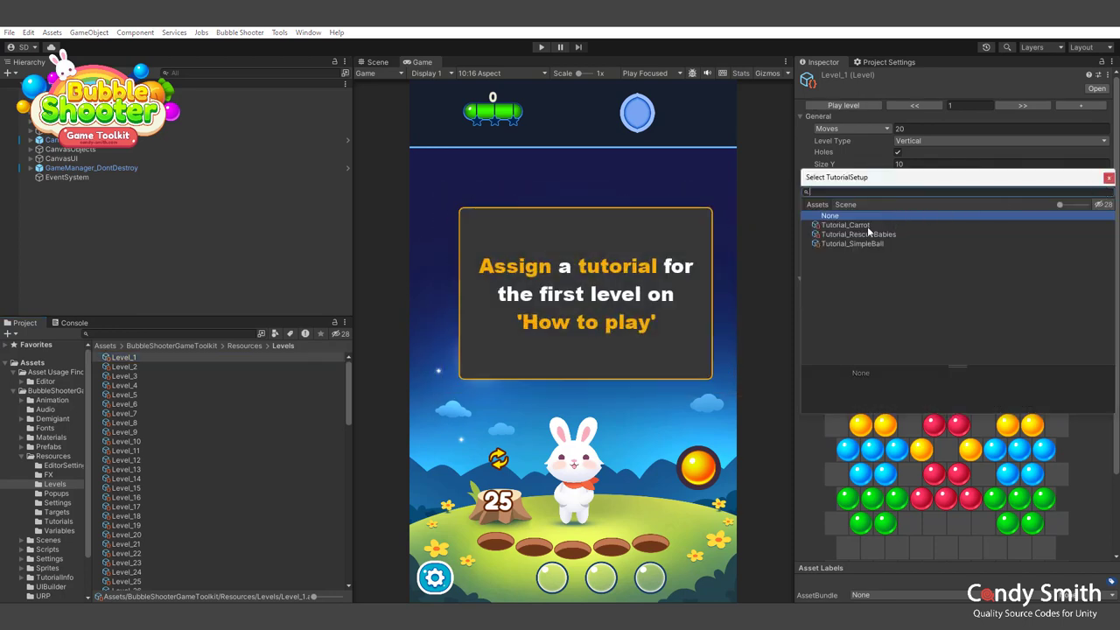
click(871, 243)
double_click(871, 243)
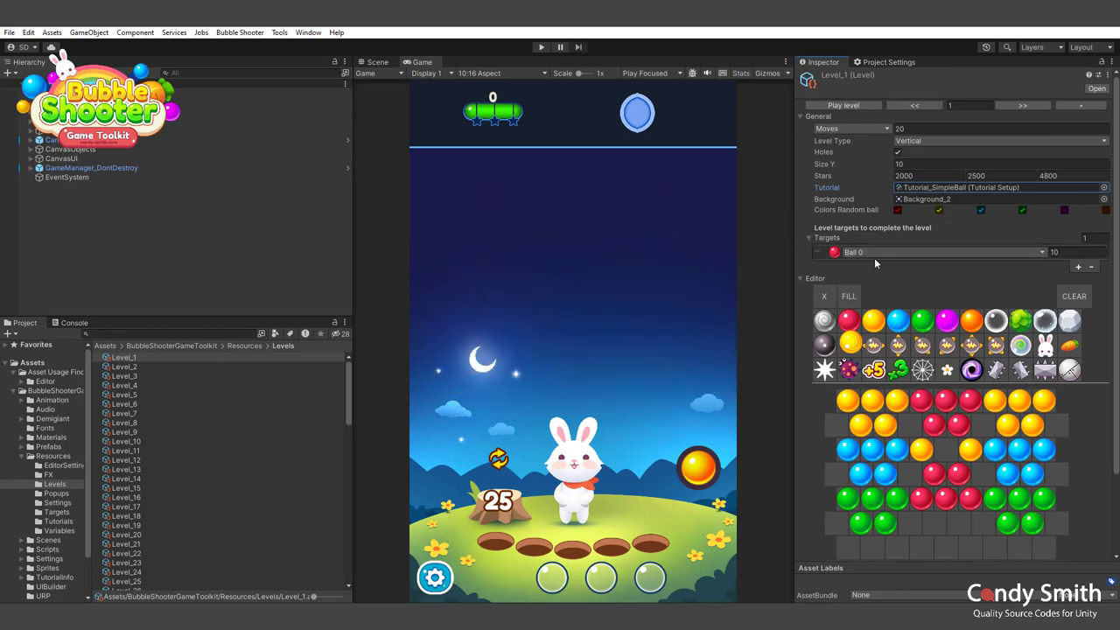
- Play Level_1, shoot a red ball at the red bubbles, then stop play mode
click(855, 103)
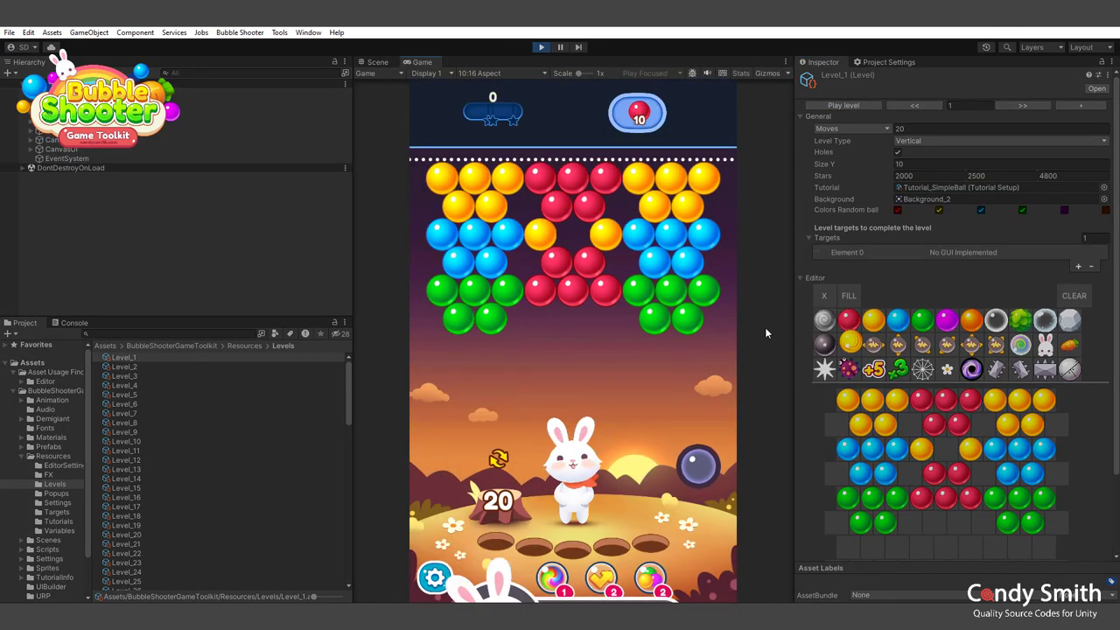
click(579, 336)
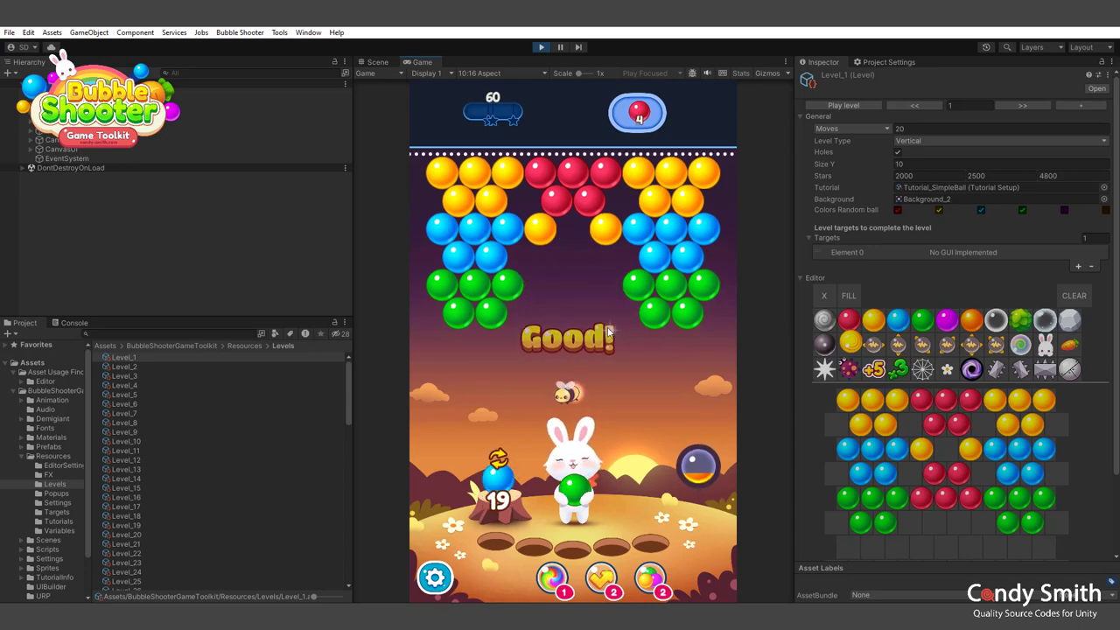
click(843, 105)
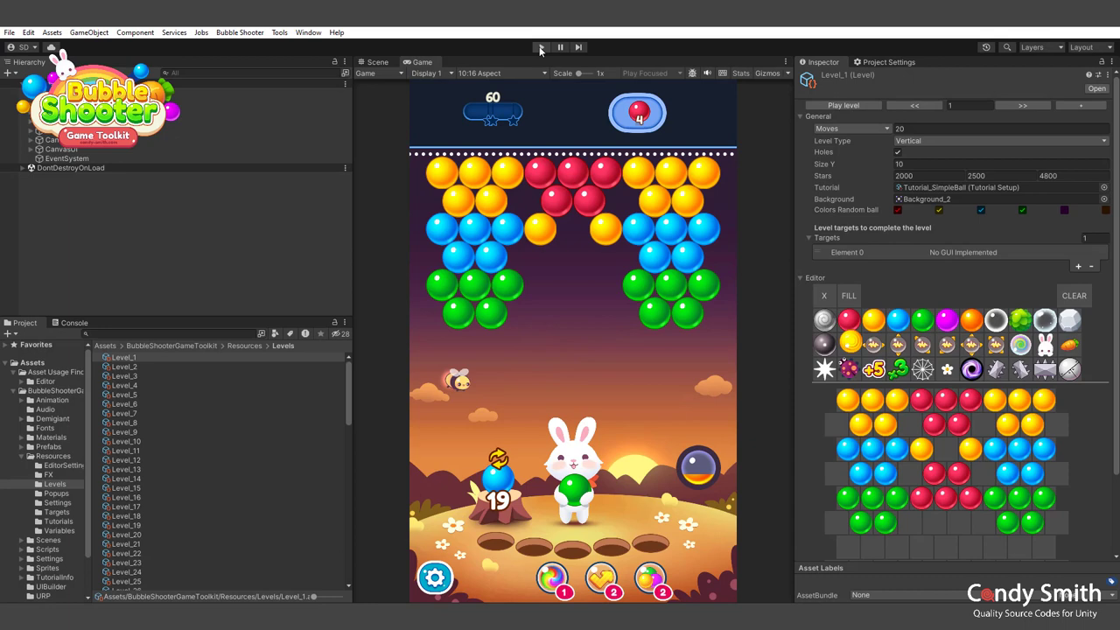
- Step through Level_2 and Level_3 to reach Level_4 in the level editor
click(1004, 103)
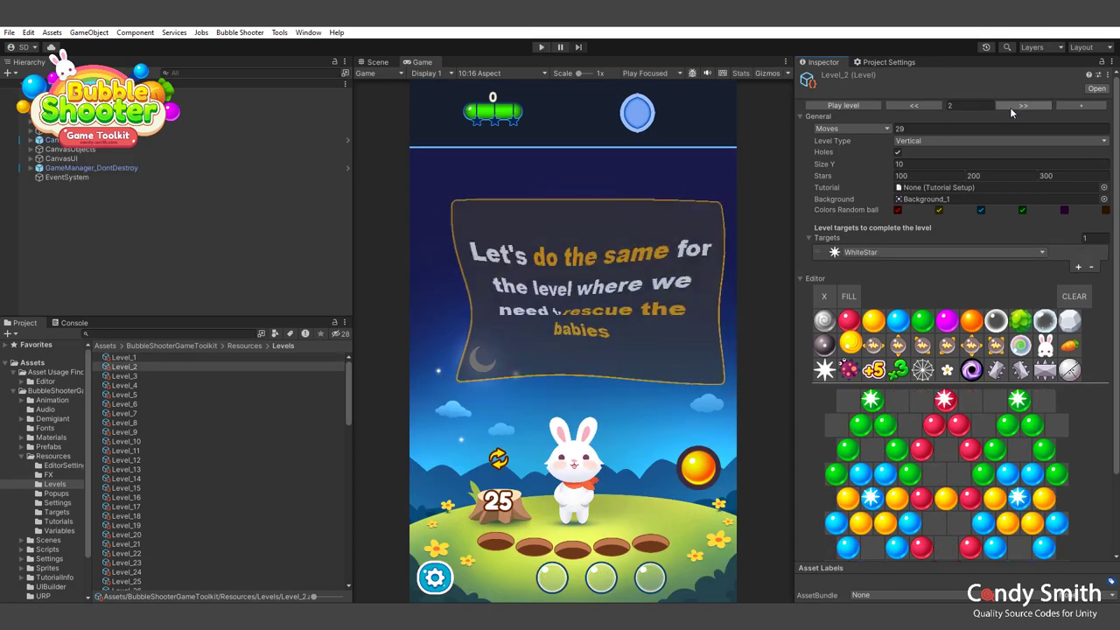
scroll(969, 426, down, 3)
scroll(969, 426, up, 3)
click(1017, 105)
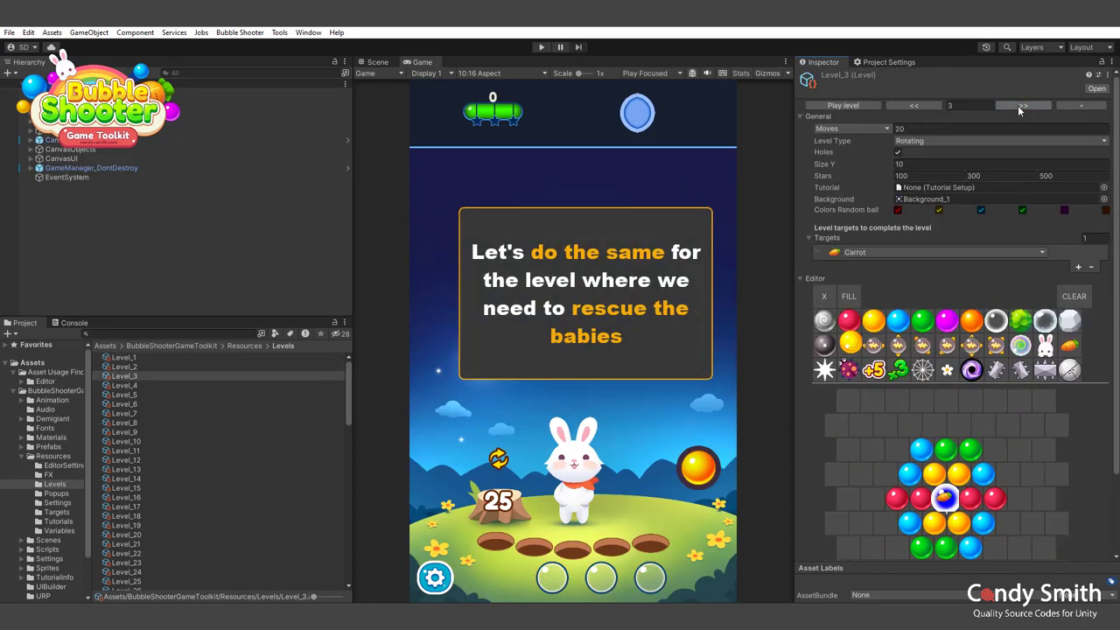
click(1015, 105)
scroll(954, 461, down, 3)
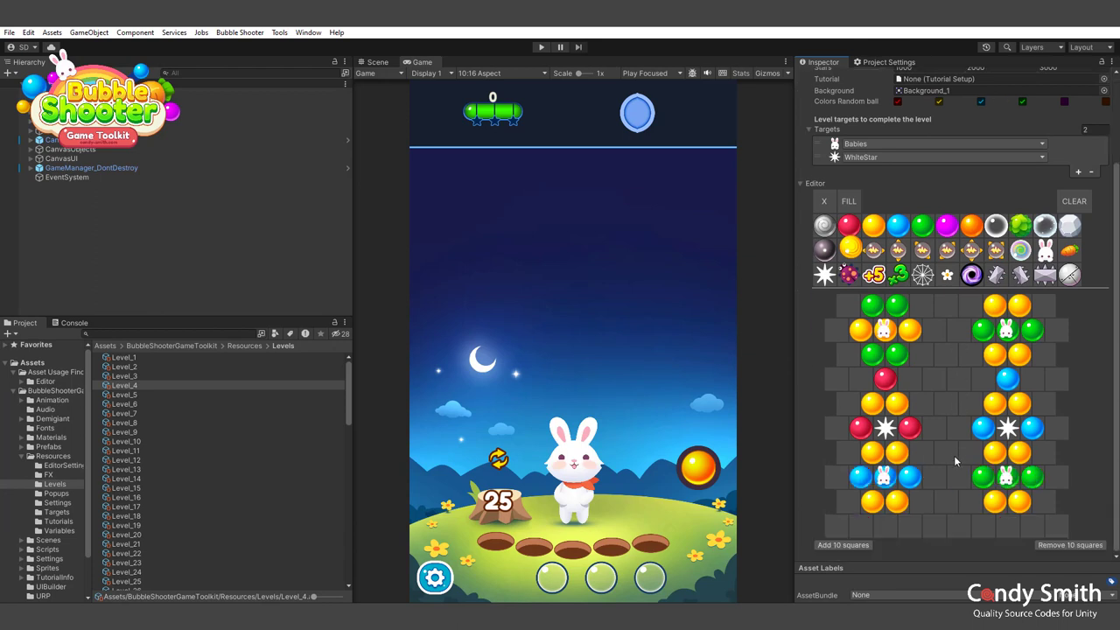
scroll(996, 398, up, 3)
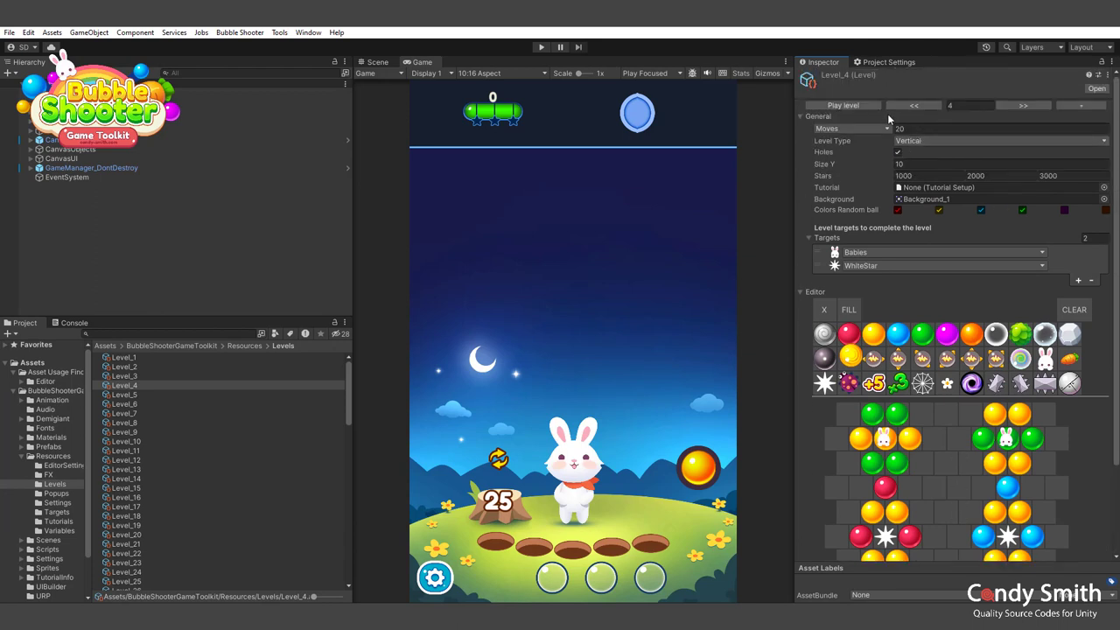
- Set Level_4's Tutorial field to Tutorial_RescueBabies
click(1103, 189)
double_click(867, 234)
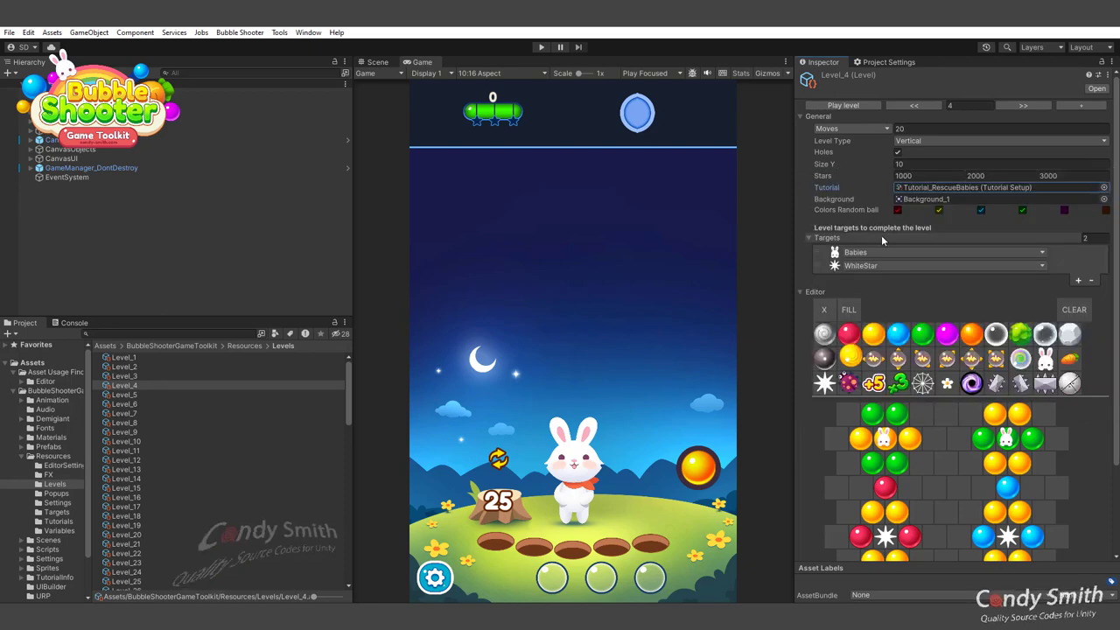
scroll(936, 333, down, 3)
scroll(936, 337, up, 3)
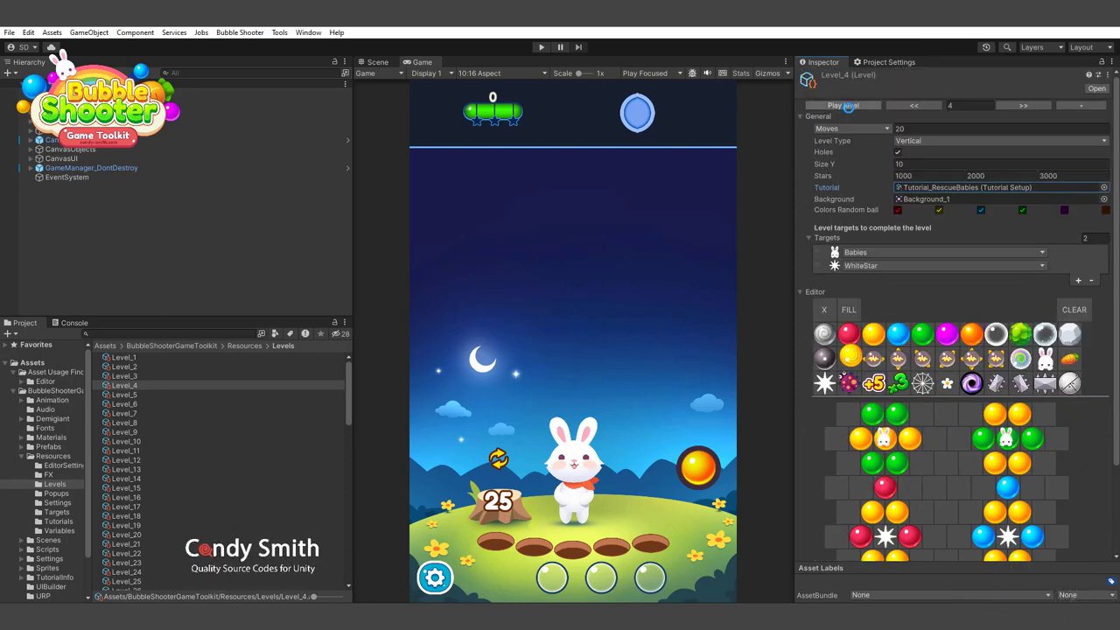
- Play Level_4, shooting a yellow ball, then a green ball to free the right bunny
click(843, 105)
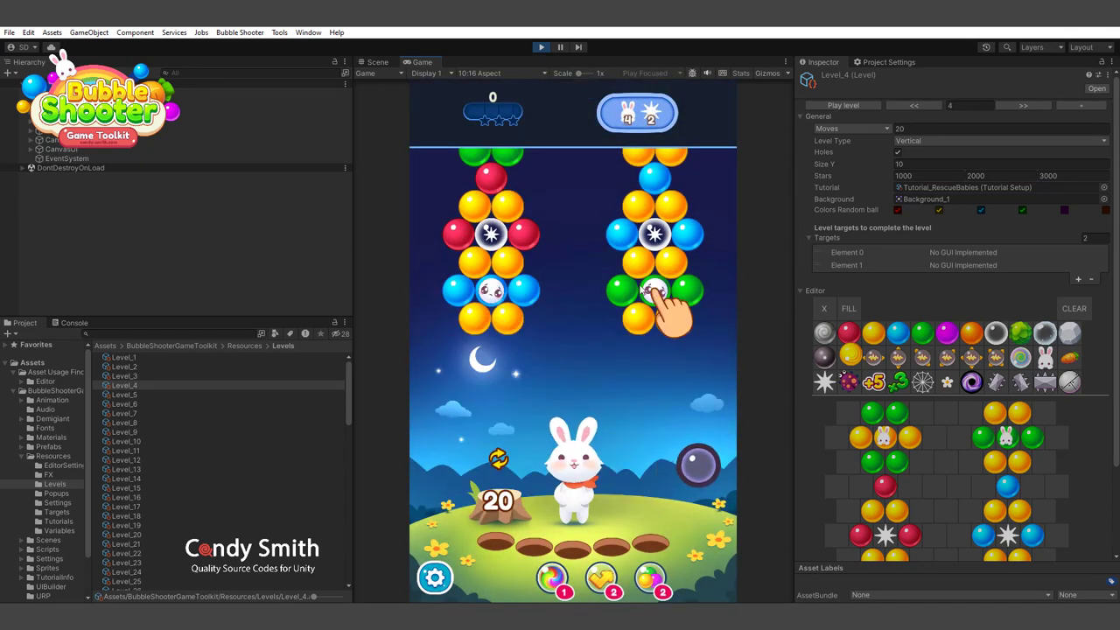
click(633, 345)
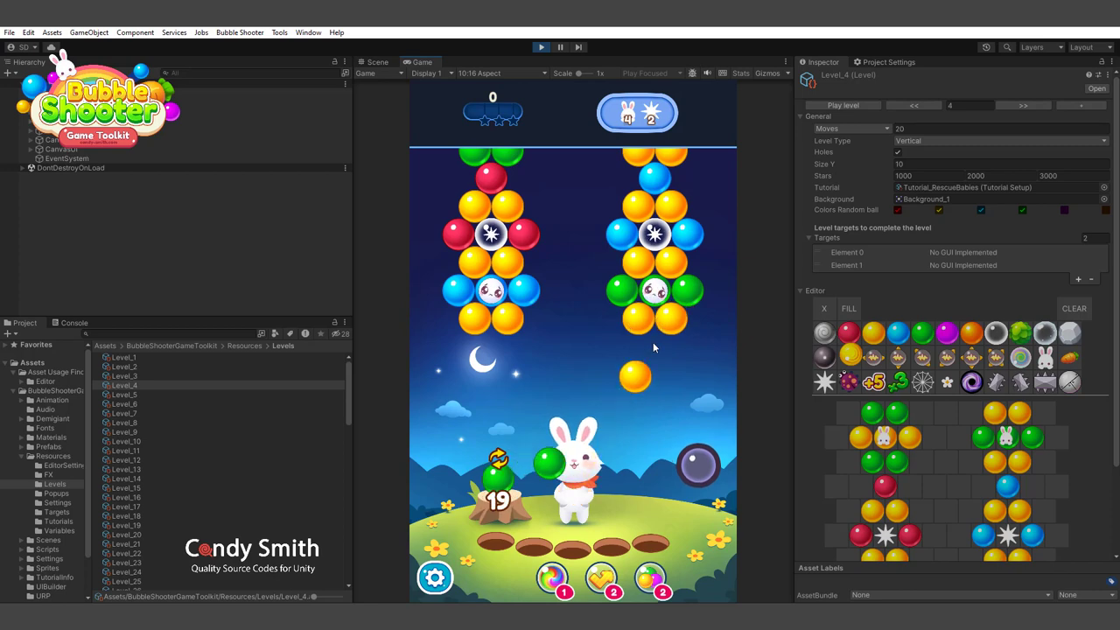
click(653, 290)
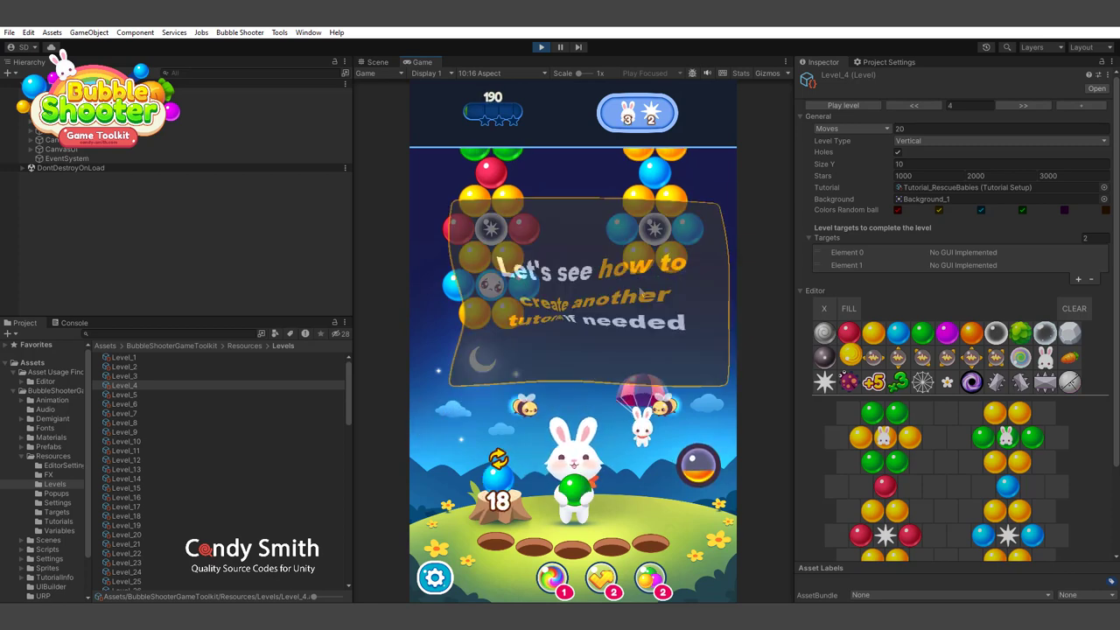
- Stop play, duplicate Tutorial_RescueBabies, and rename the copy Tutorial_WhiteStar
click(542, 47)
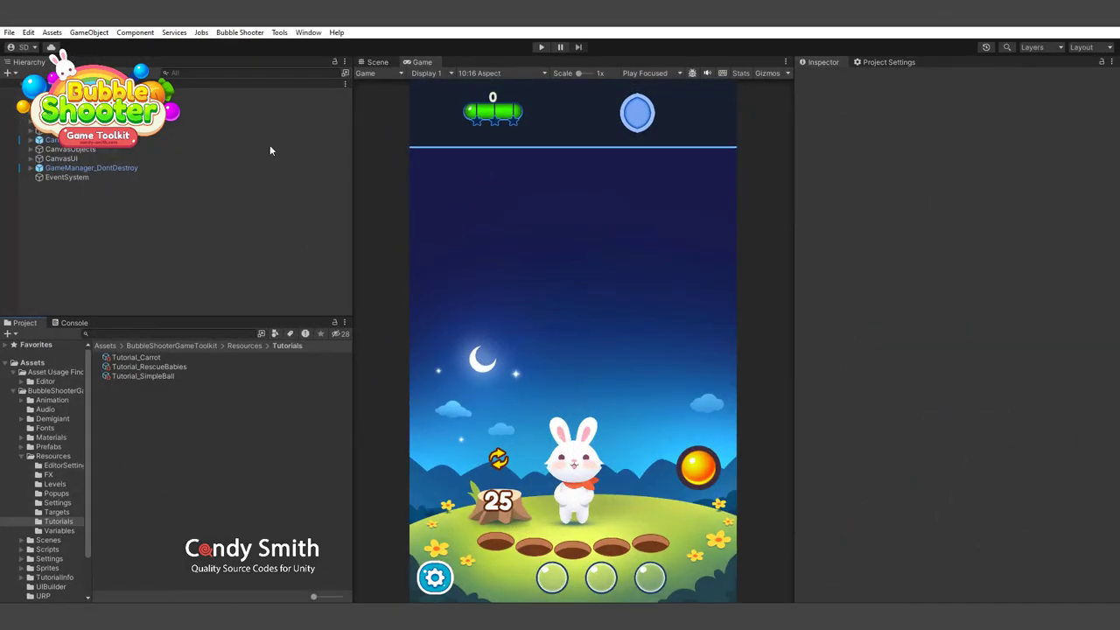
click(165, 365)
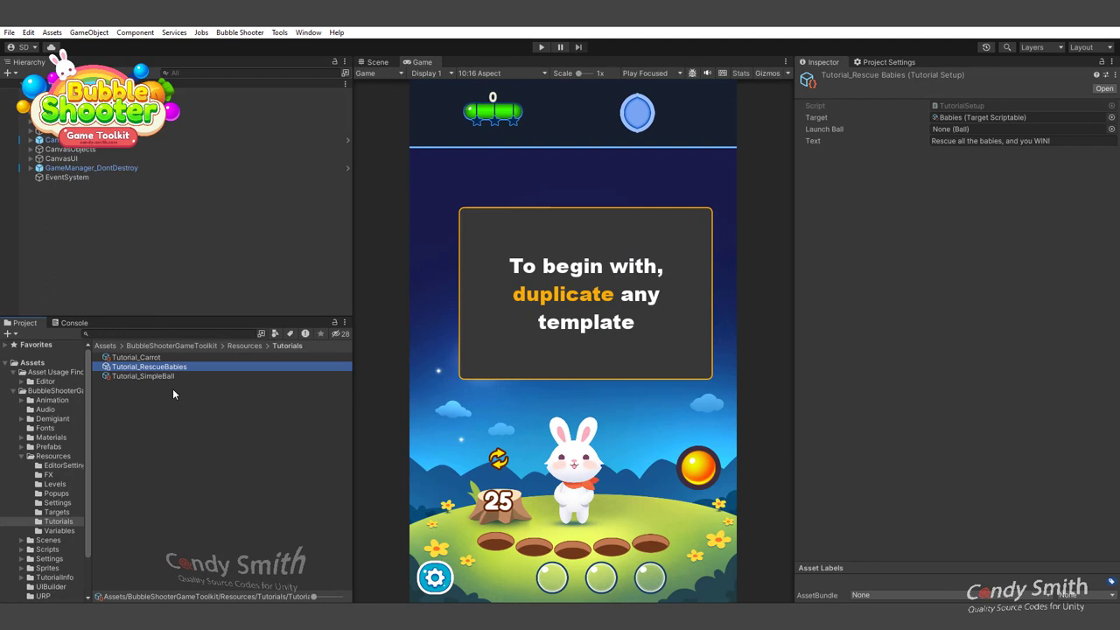
key(ctrl+d)
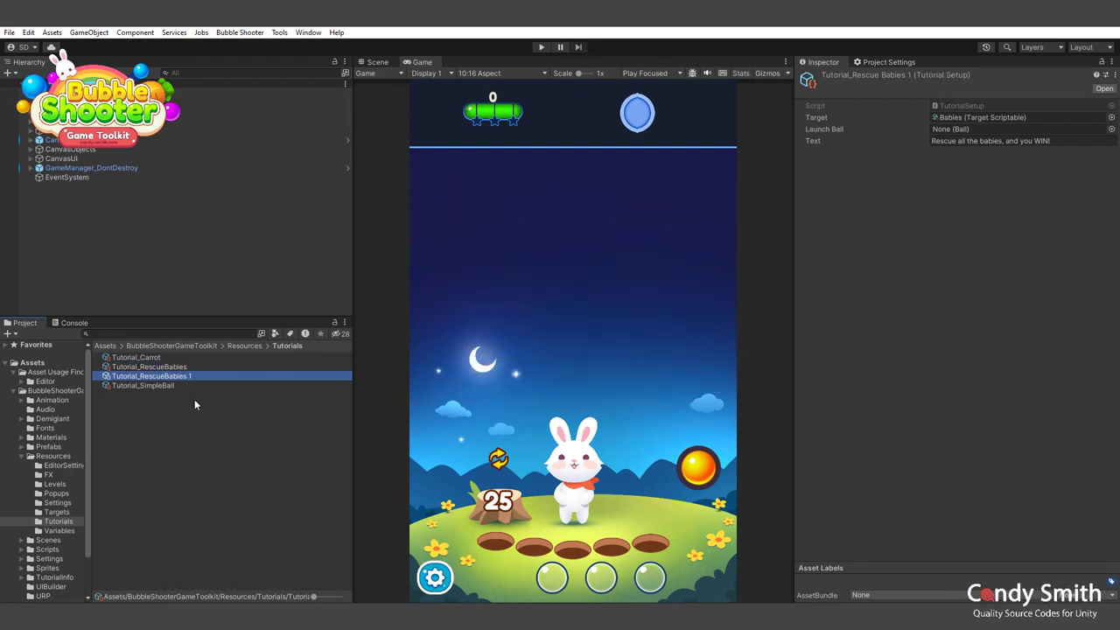
click(180, 376)
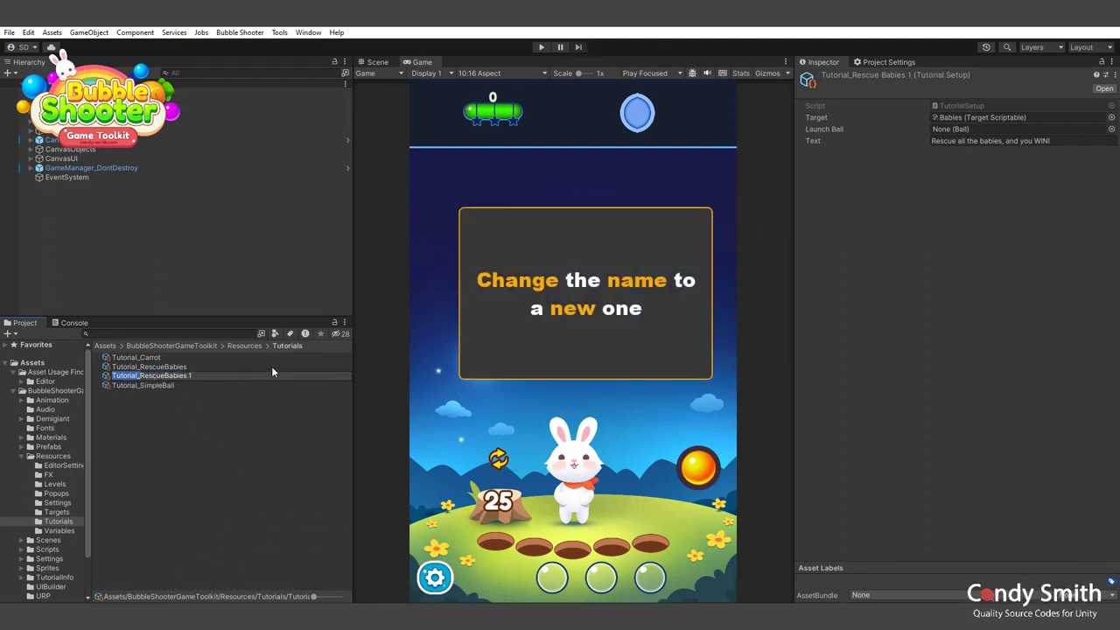
drag(195, 375, 141, 376)
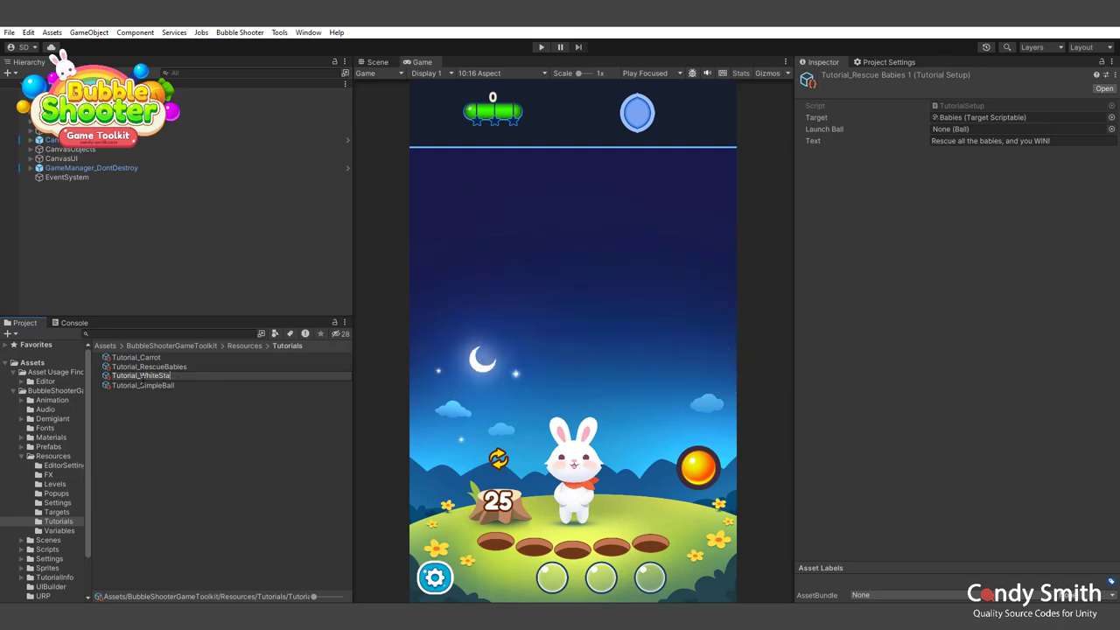
text(r)
key(Return)
- Rewrite Tutorial_WhiteStar's description and set its Target to WhiteStar, then deselect it
click(1068, 140)
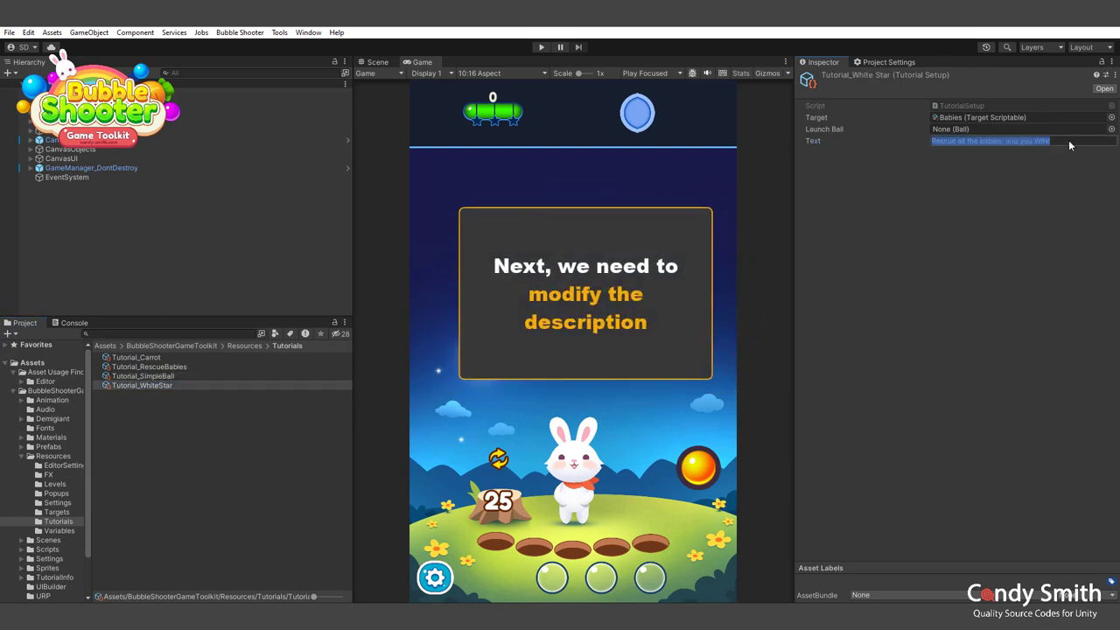
text(Destroy )
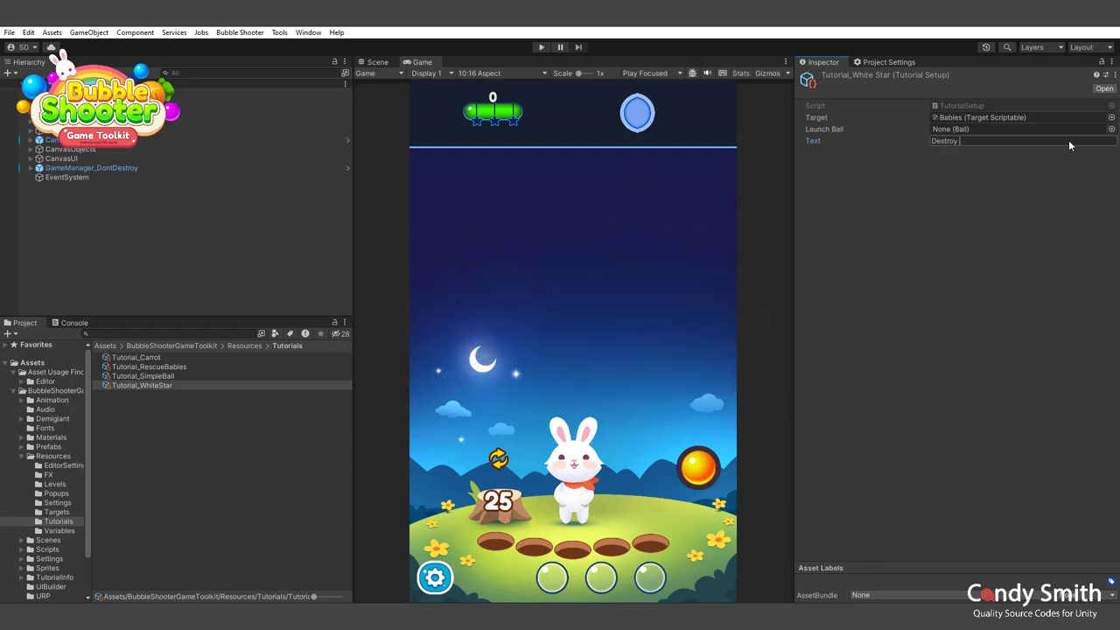
text(the colore)
text(d bubbles to collect the white star)
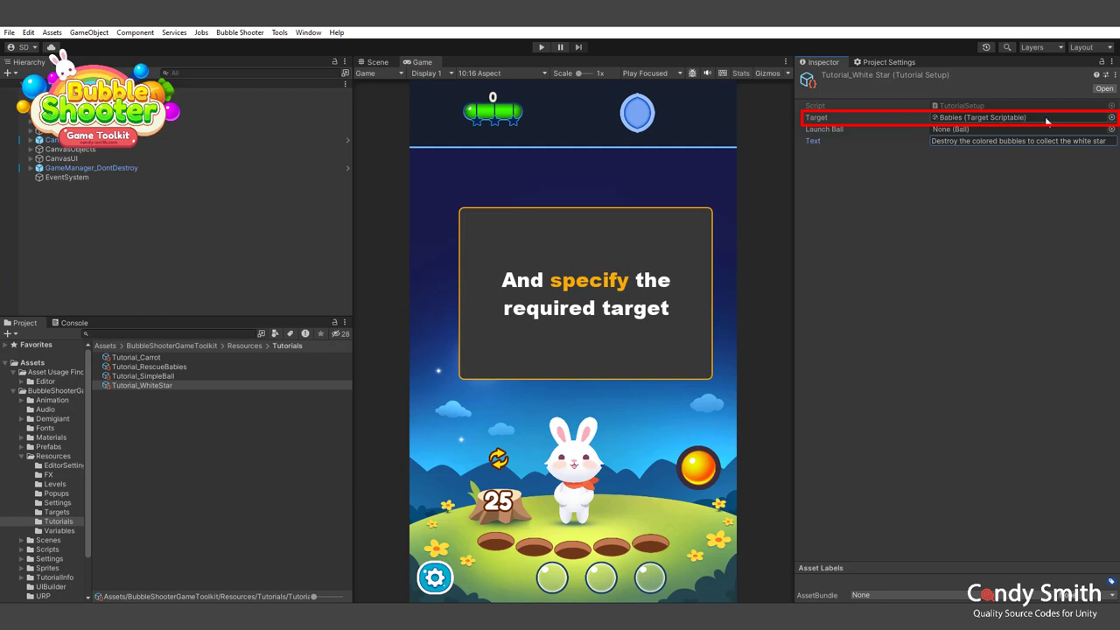
click(1112, 118)
click(844, 249)
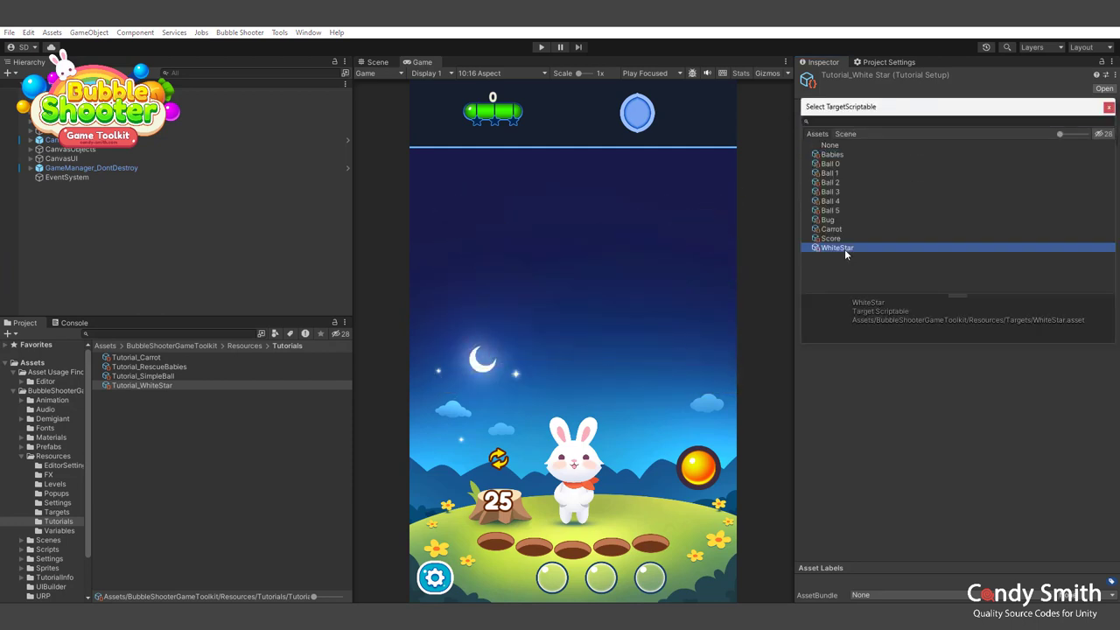
double_click(849, 253)
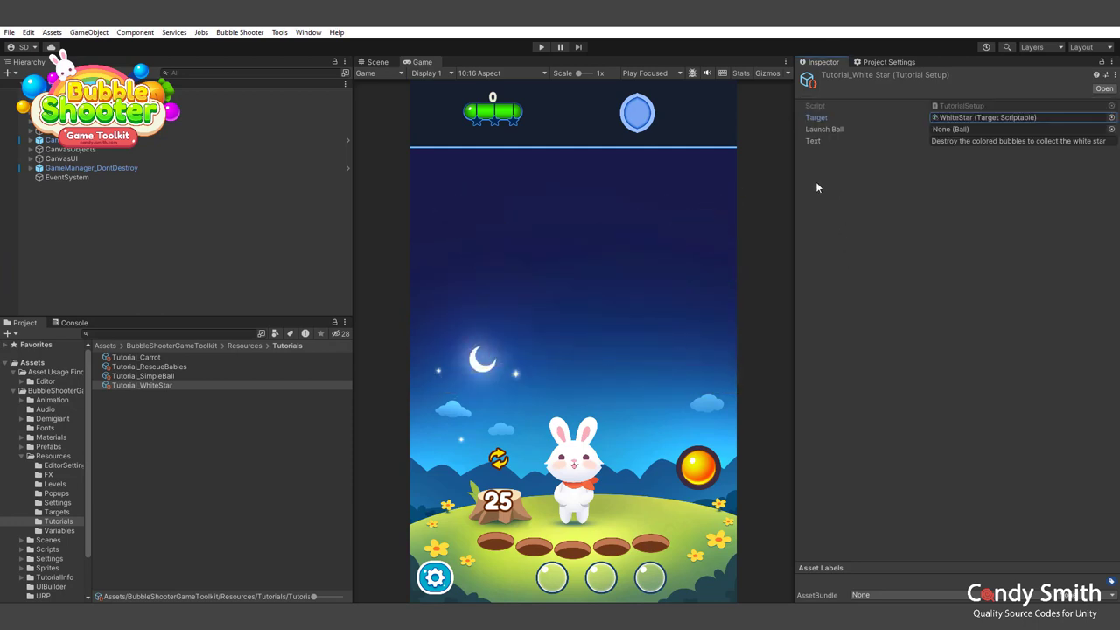
click(164, 464)
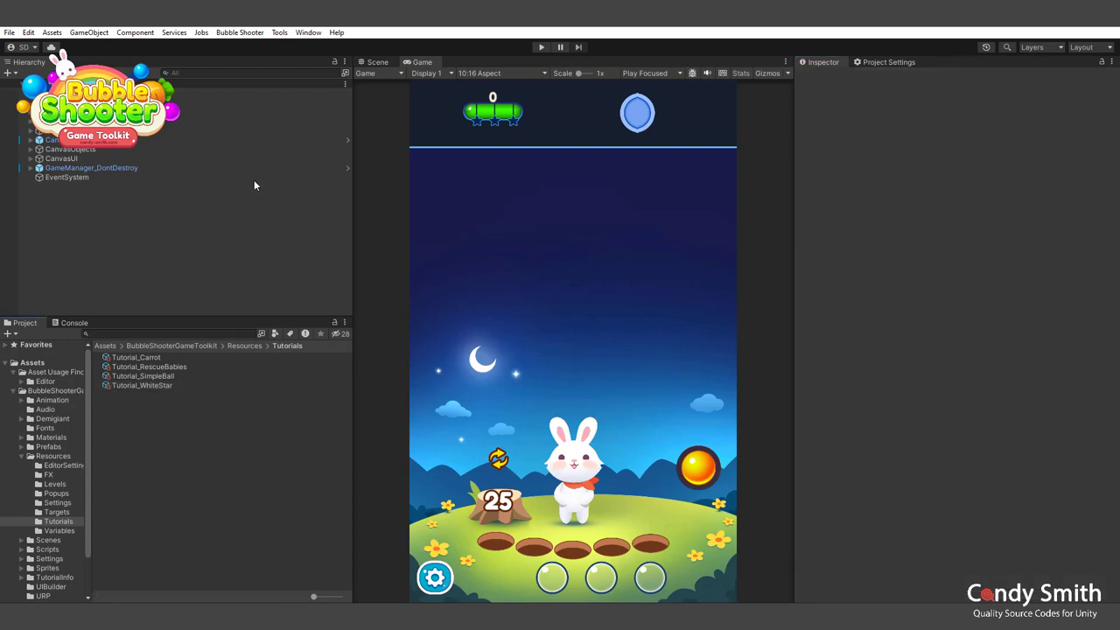
- Open Bubble Shooter's Level editor, select Level_2, and pick Tutorial_WhiteStar in its Tutorial field
click(240, 32)
click(255, 60)
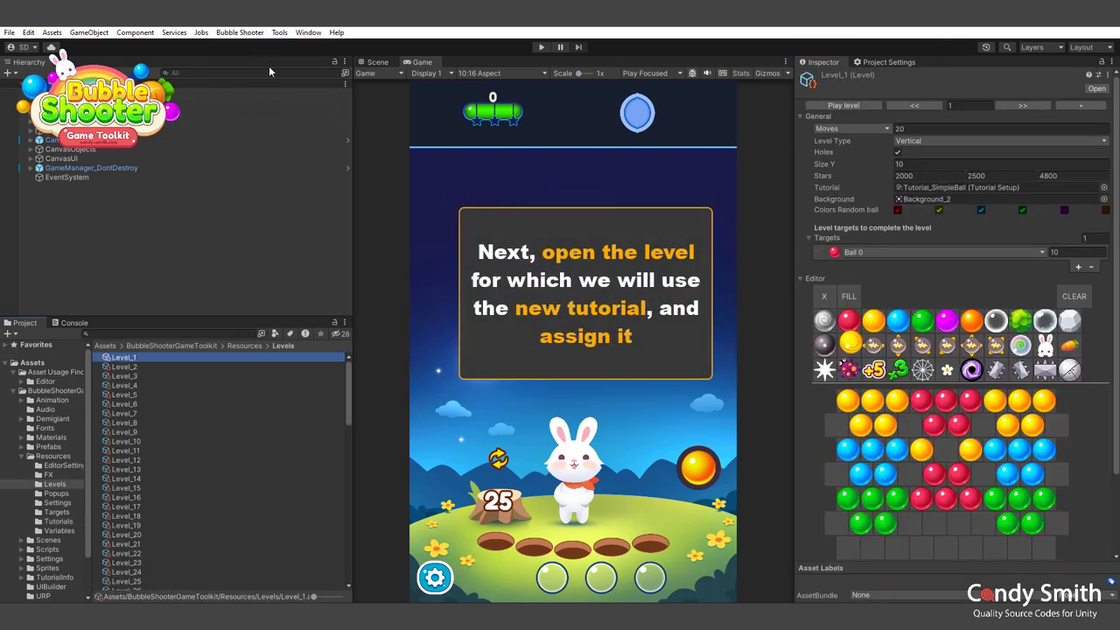
click(143, 368)
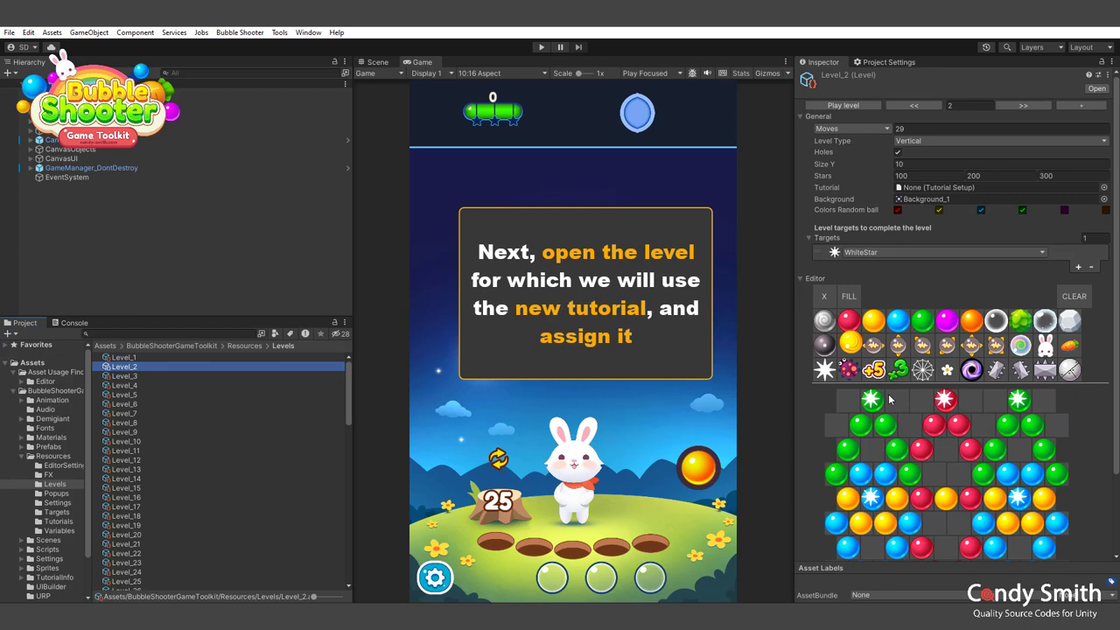
click(1104, 187)
click(856, 252)
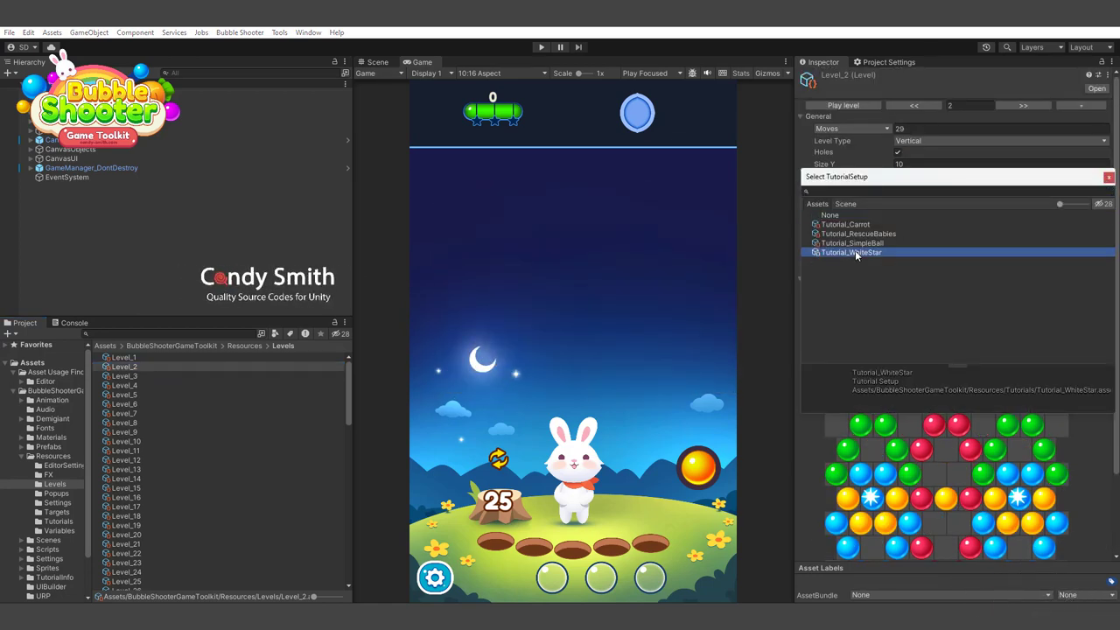
double_click(924, 251)
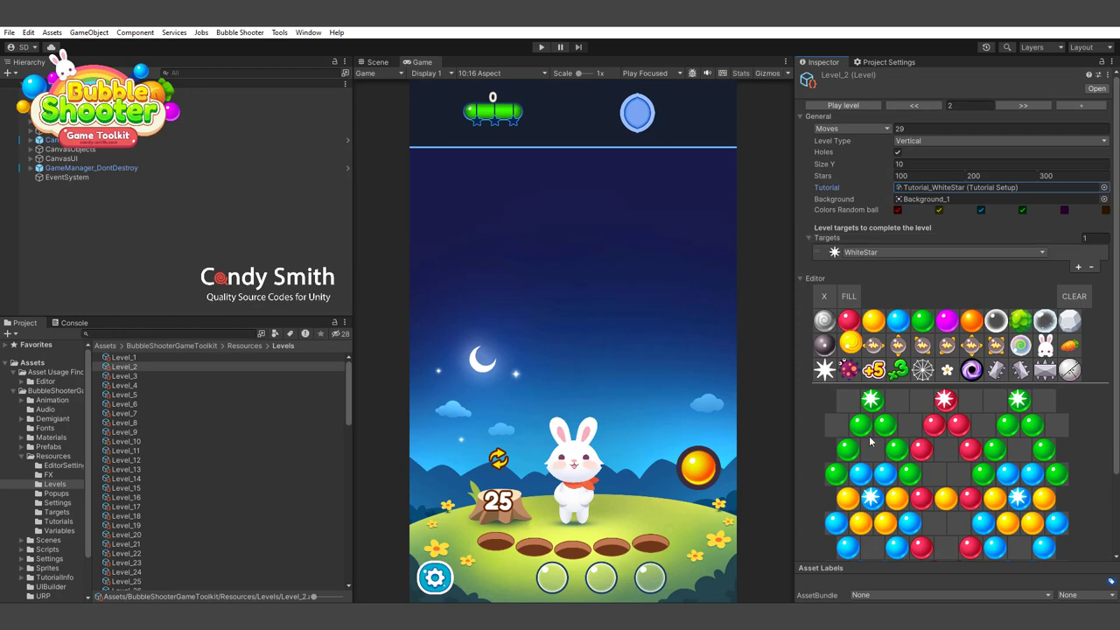
- Play Level_2, popping the red and surrounding clusters until the white star is collected
key(ctrl+p)
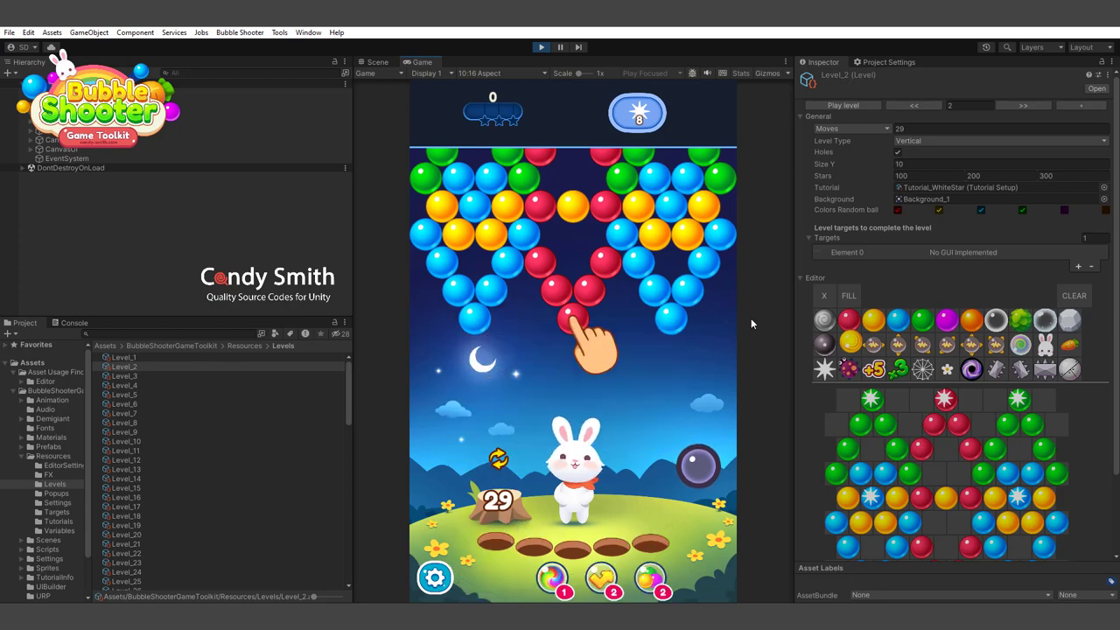
click(556, 322)
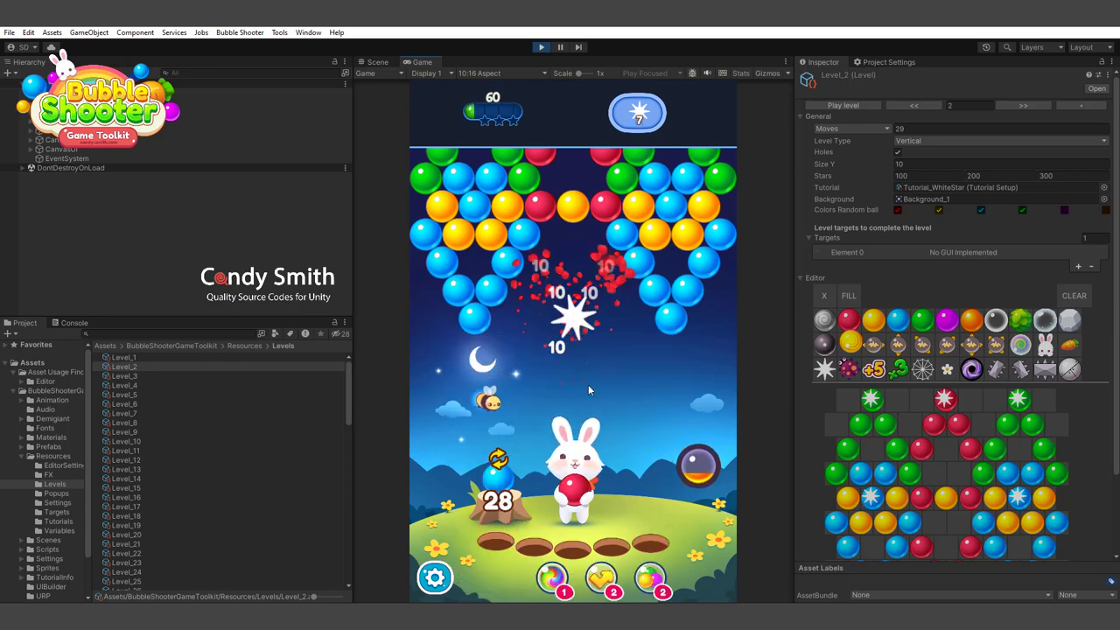
click(573, 246)
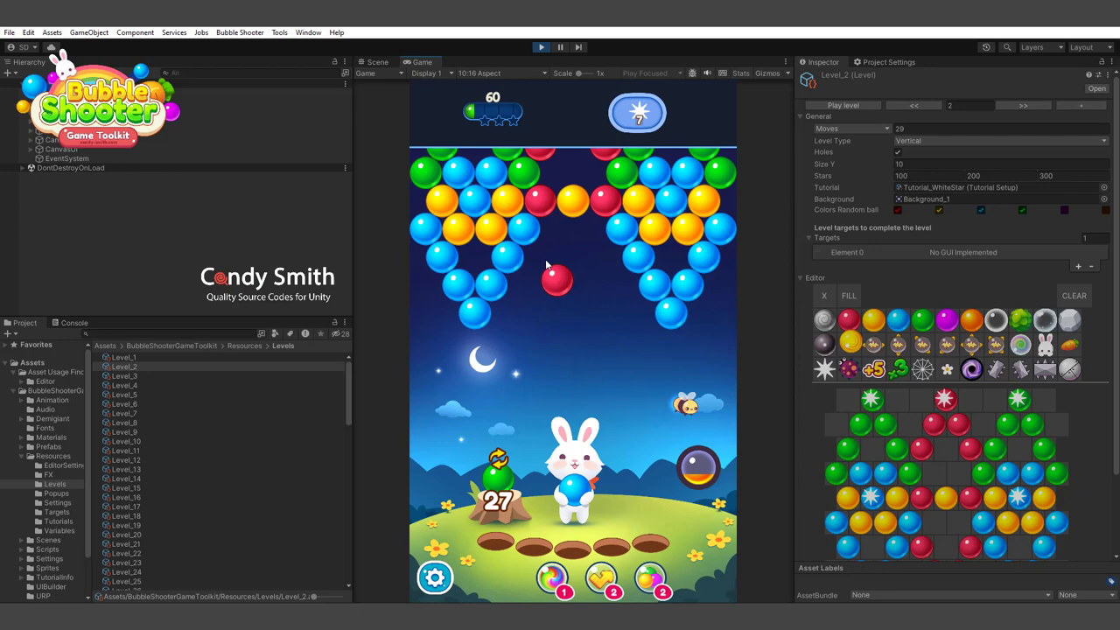
click(647, 262)
click(636, 79)
click(591, 222)
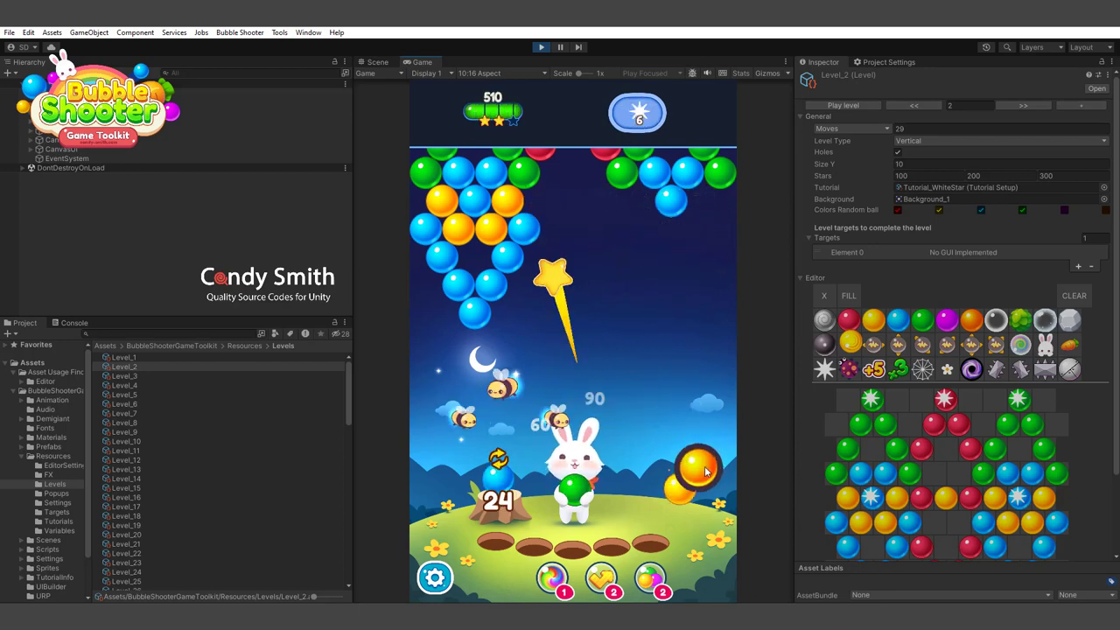
click(560, 254)
click(540, 278)
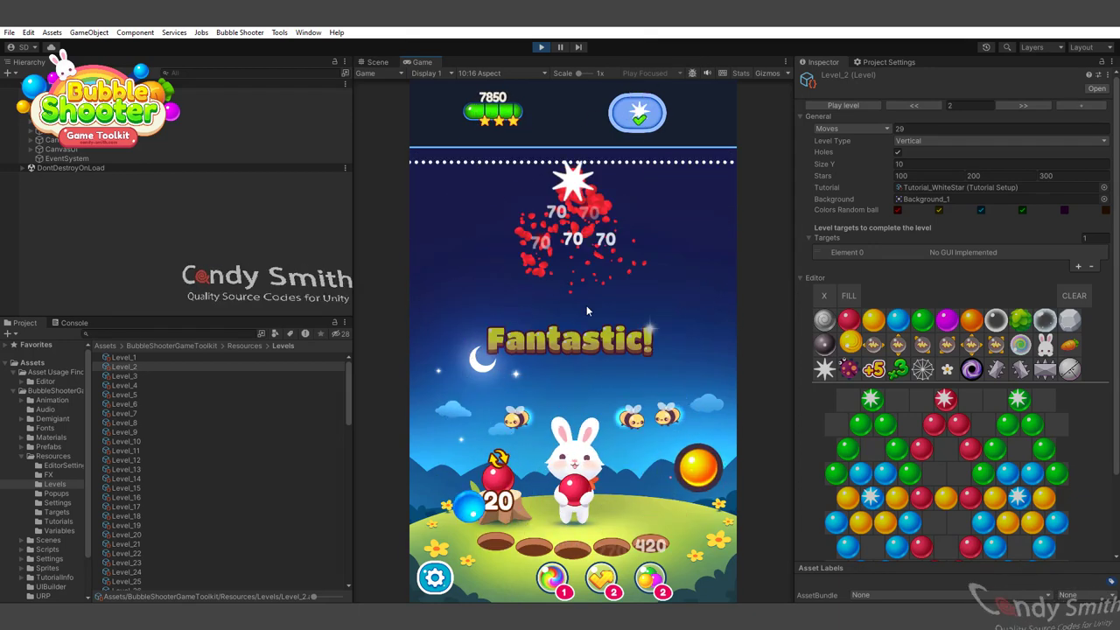
- Stop play and paint a baby bunny into Level_100's top grid row
click(541, 49)
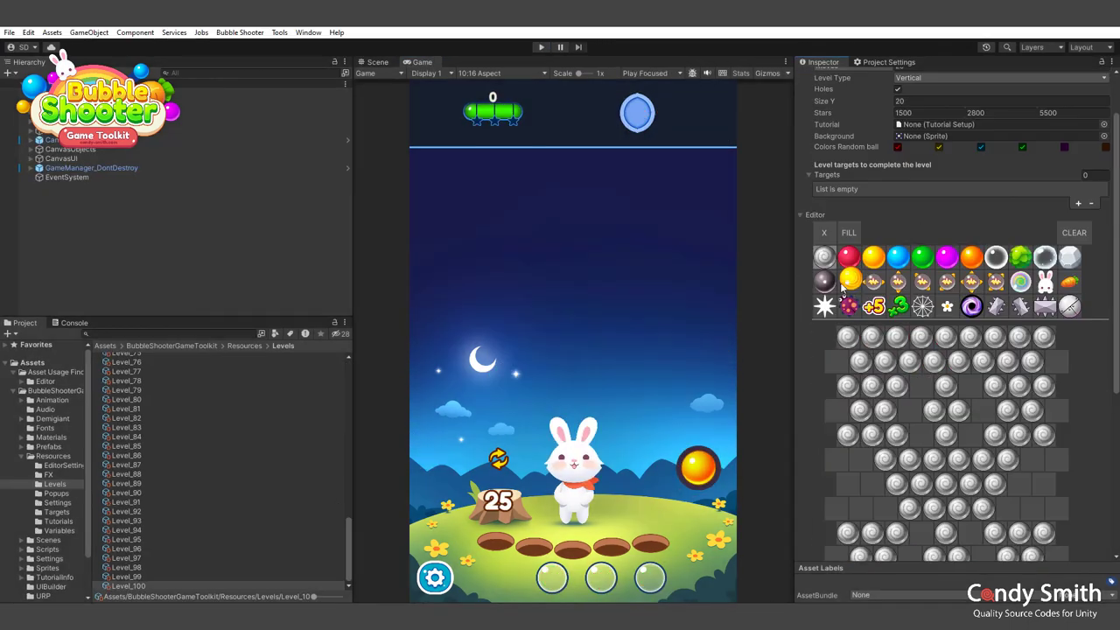
scroll(963, 447, down, 2)
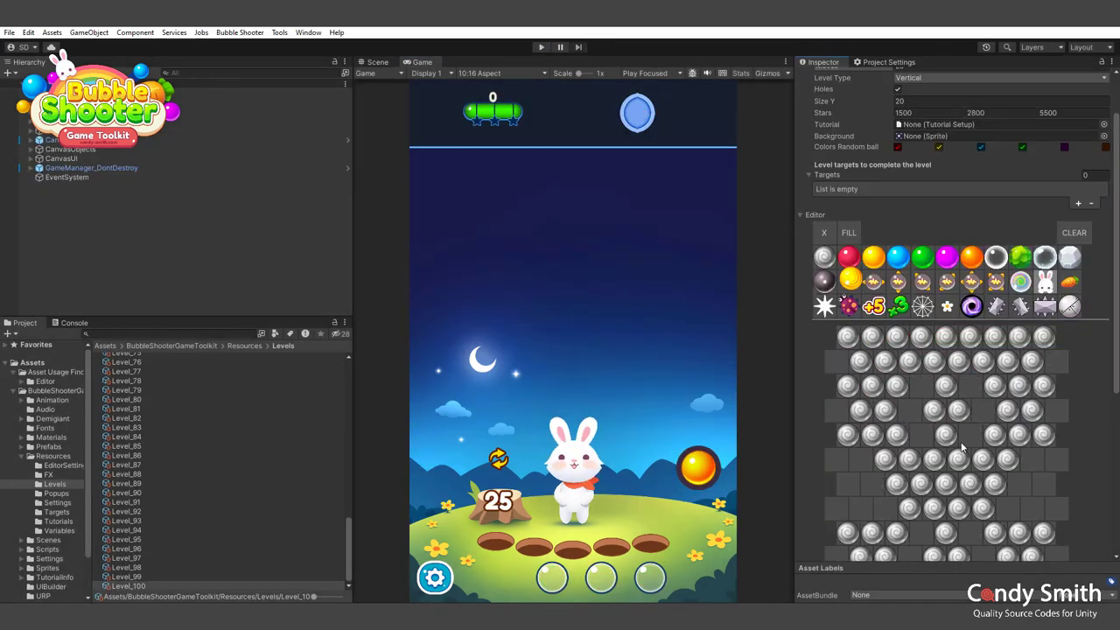
click(884, 361)
scroll(890, 365, up, 2)
- Assign Tutorial_RescueBabies to Level_100 and start playing it
click(1103, 187)
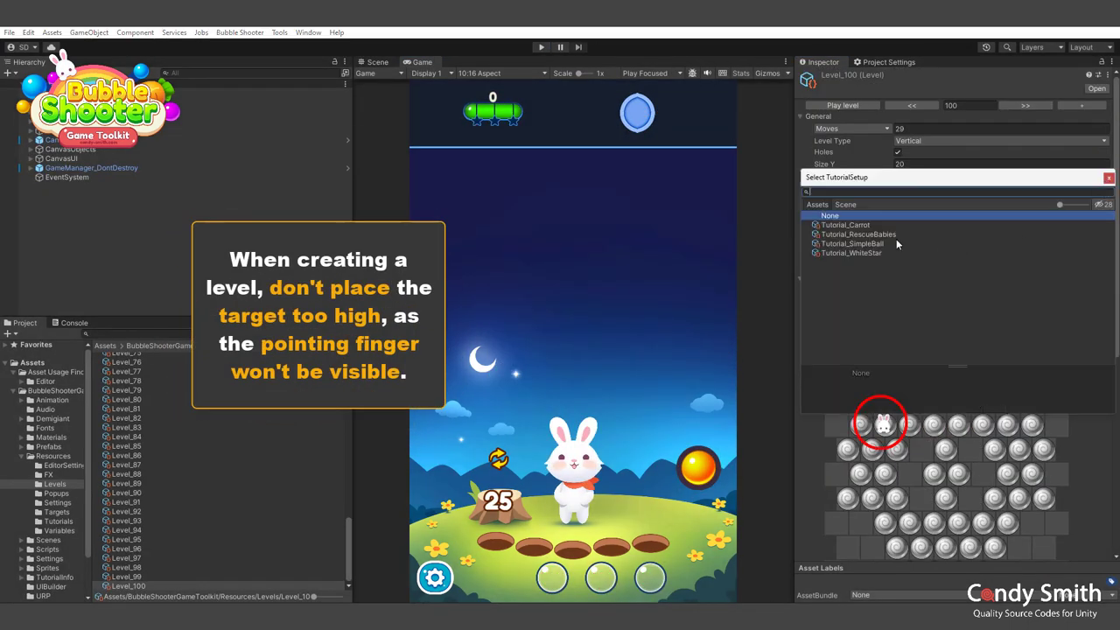
click(875, 236)
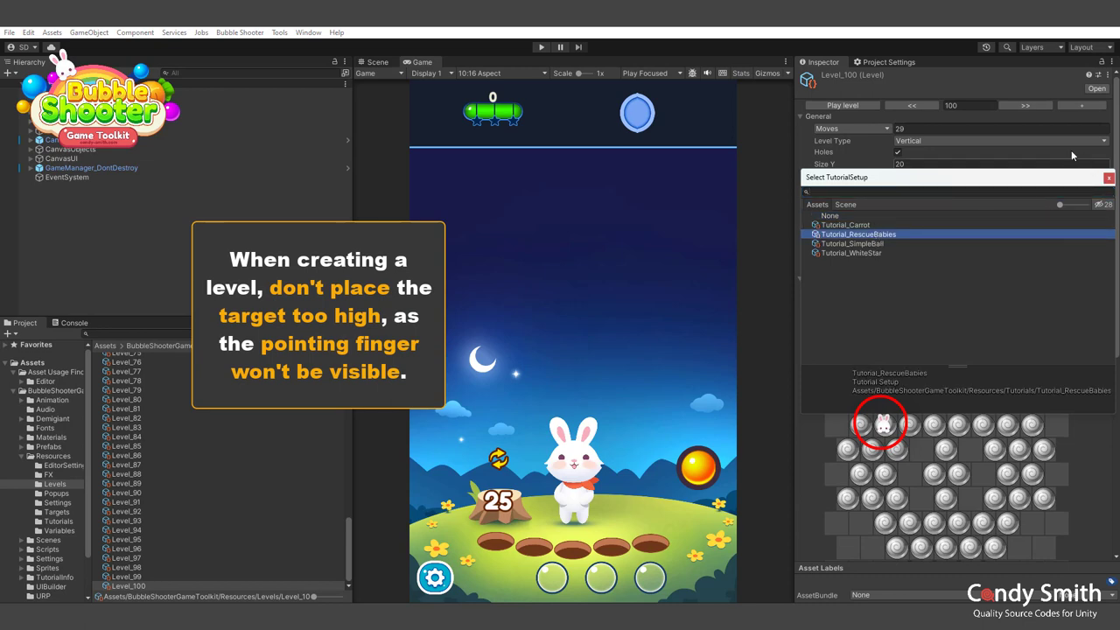
click(826, 105)
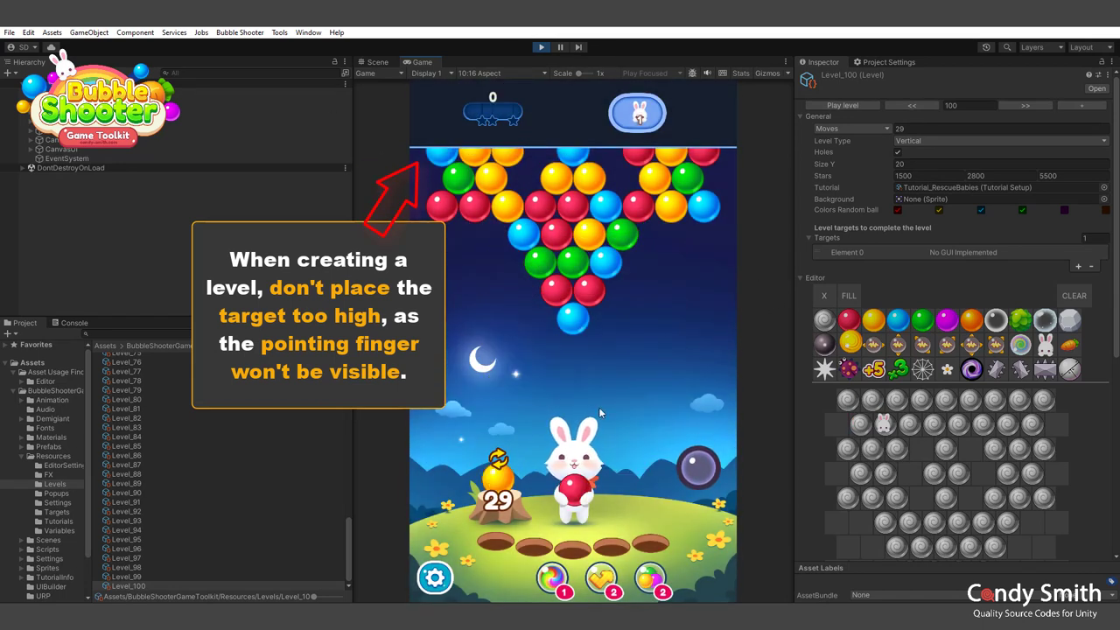
- Stop play and scroll through Level_100's bubble grid
click(542, 49)
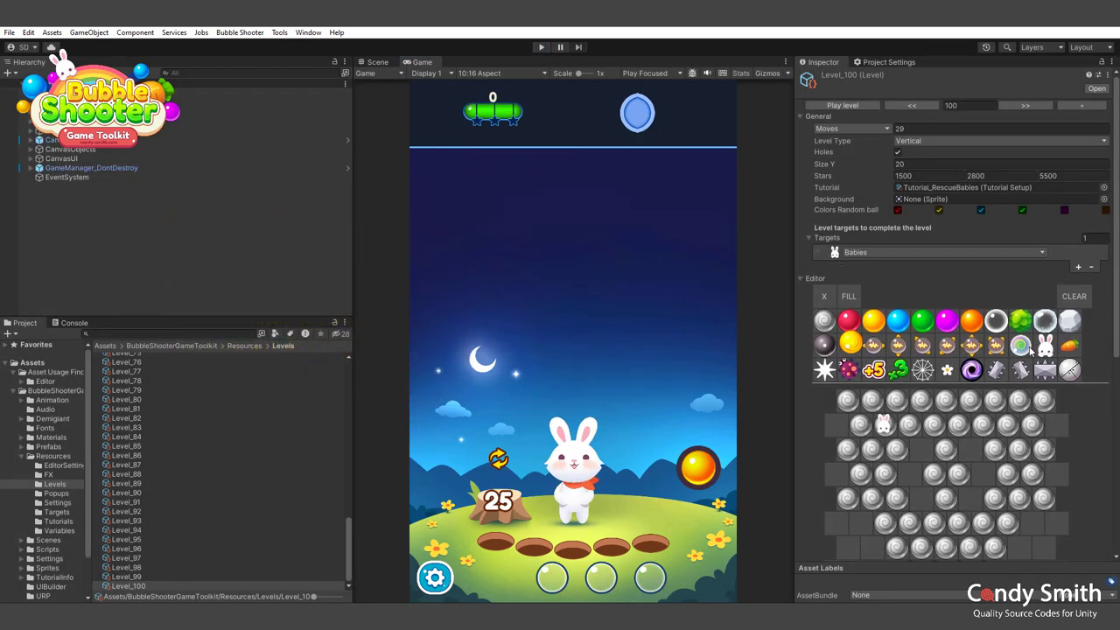
scroll(1005, 367, down, 3)
scroll(980, 385, down, 4)
scroll(962, 402, down, 2)
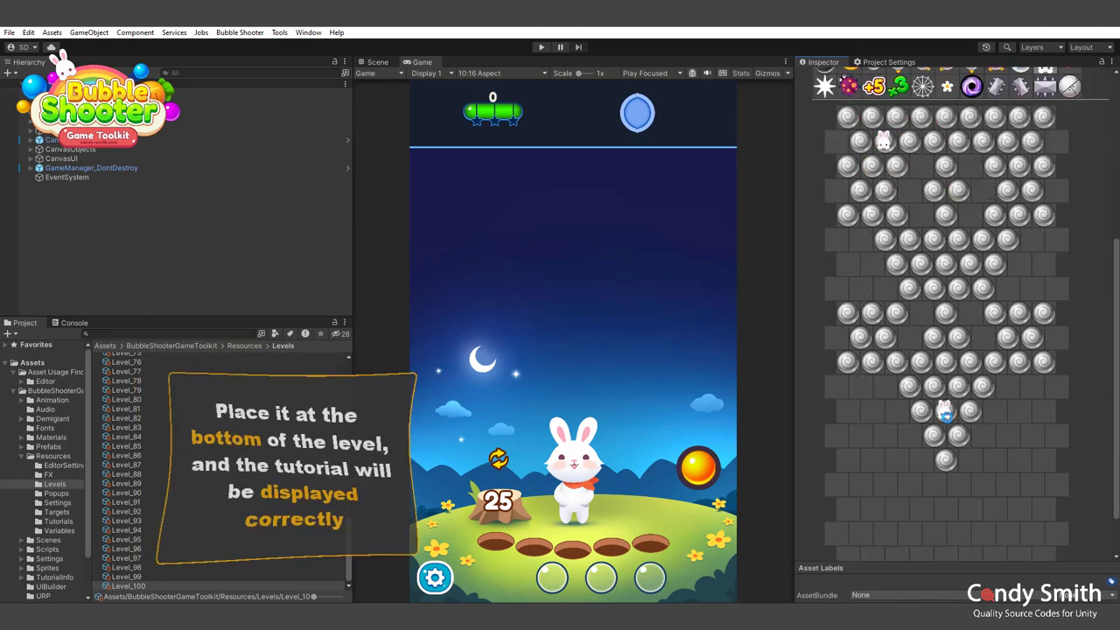
scroll(927, 350, up, 3)
scroll(866, 192, up, 3)
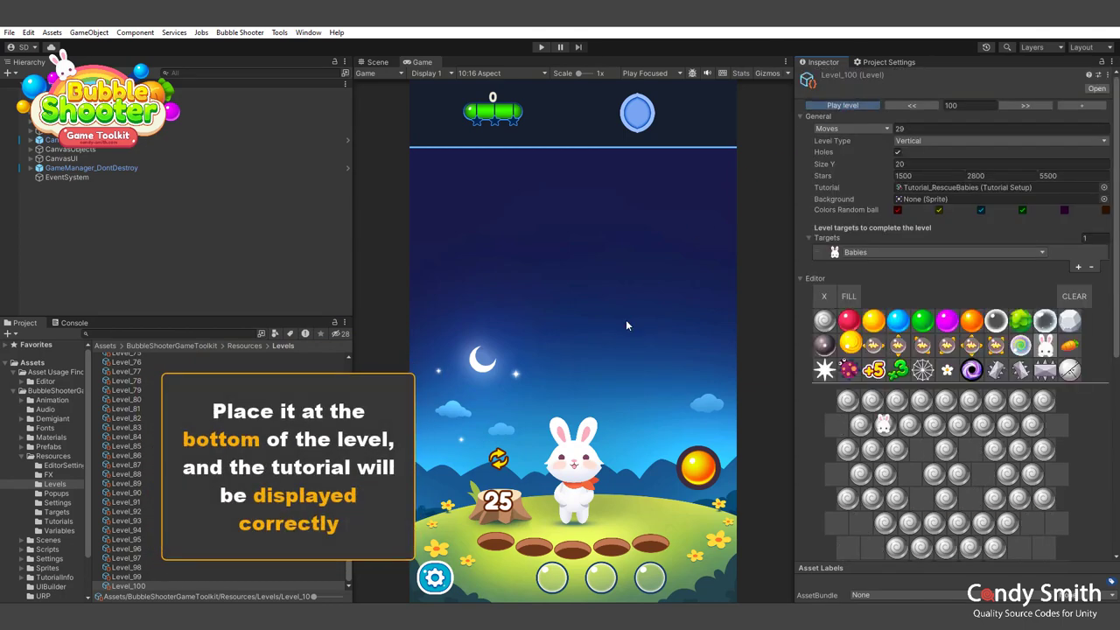
- Replay Level_100, then aim and fire one ball into the bubble cluster
key(ctrl+p)
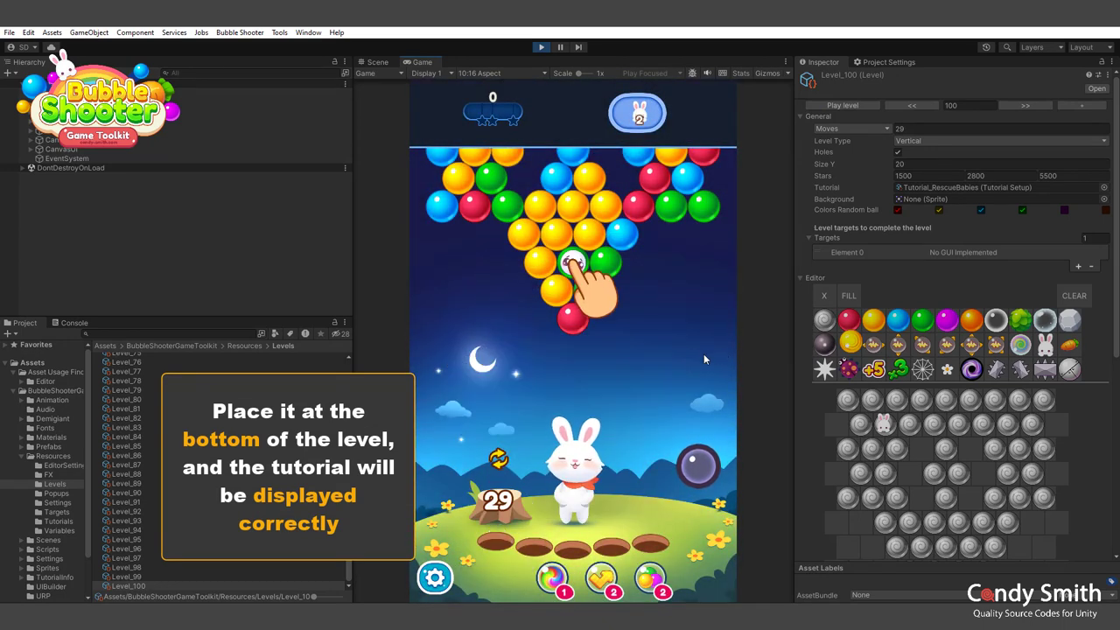
drag(517, 284, 495, 236)
click(495, 235)
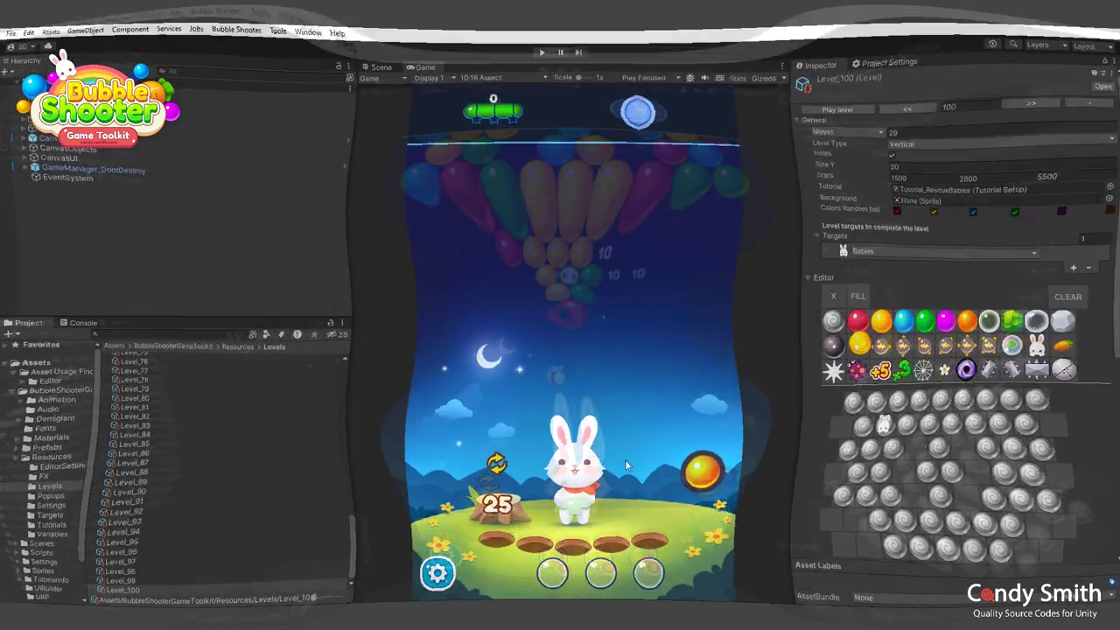
scroll(994, 434, down, 5)
scroll(994, 434, down, 3)
scroll(993, 428, up, 8)
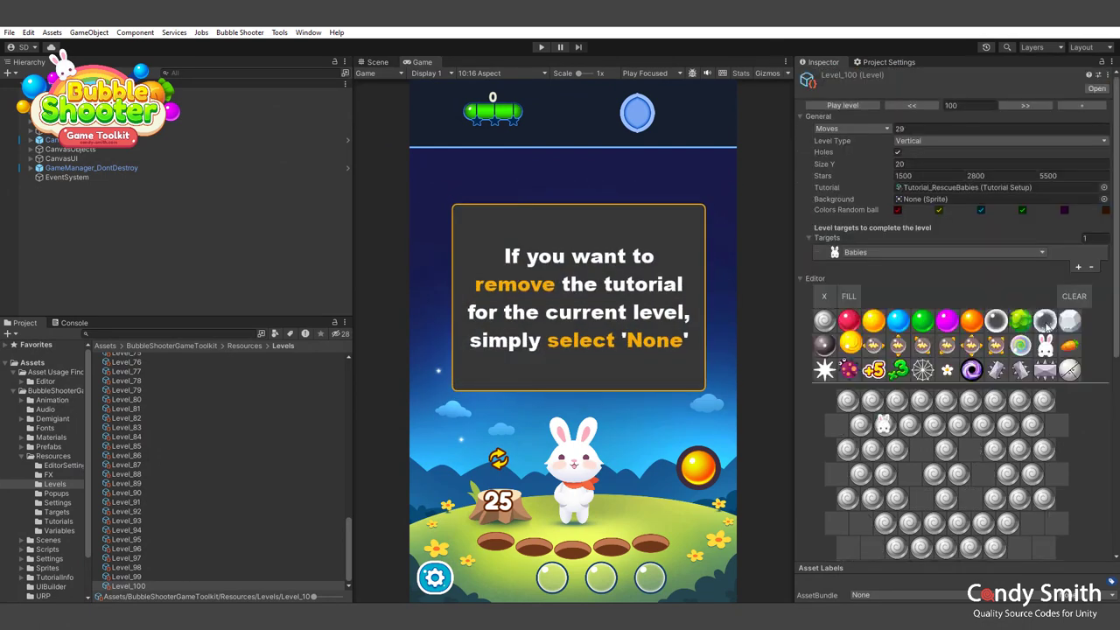
click(1102, 187)
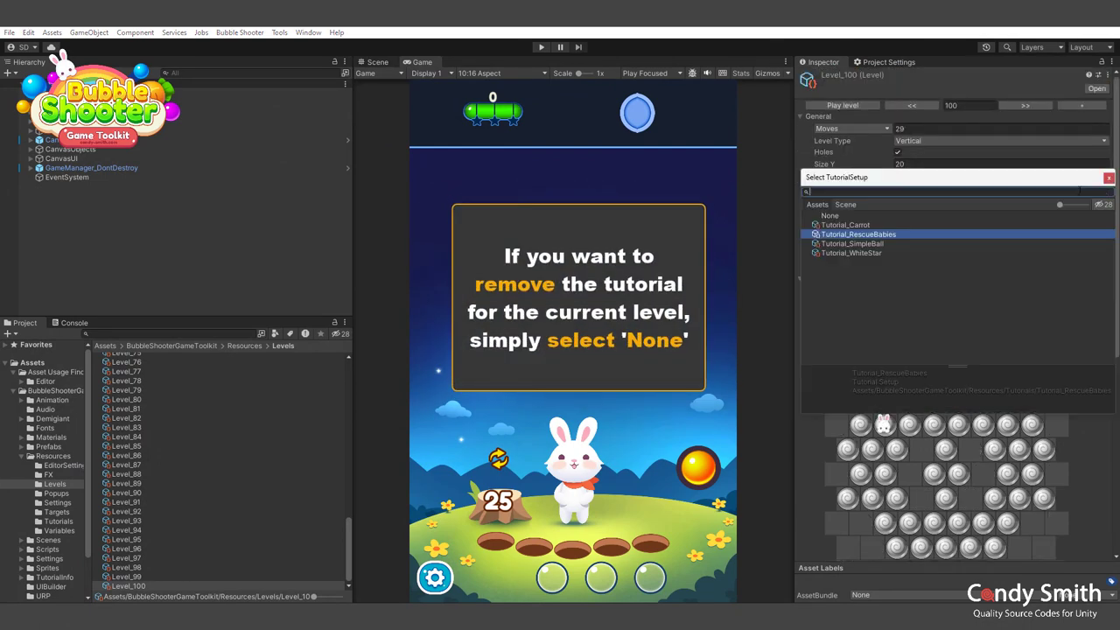
click(830, 216)
click(1108, 177)
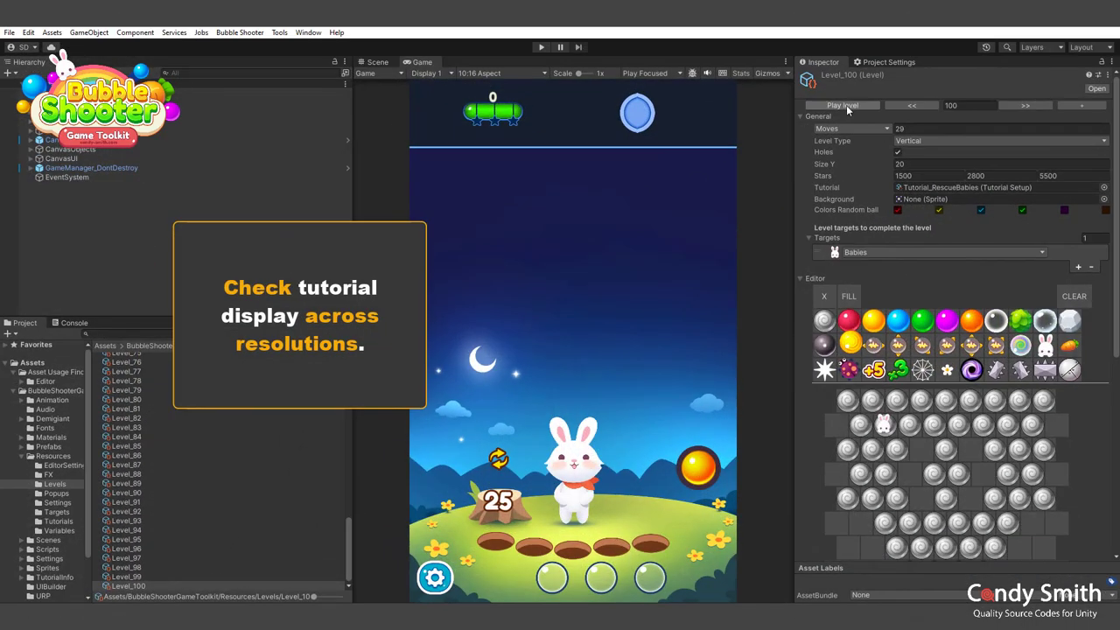
- Play-test Level_100's rescue-babies tutorial at 3:4 Game view aspect, then stop play mode
key(ctrl+p)
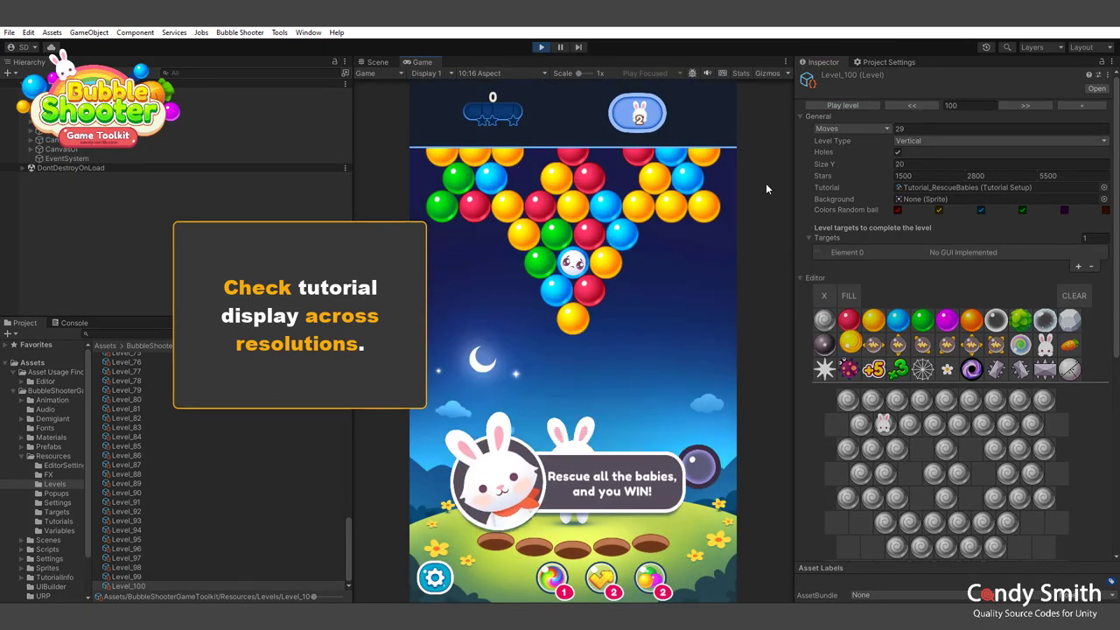
click(479, 72)
click(488, 223)
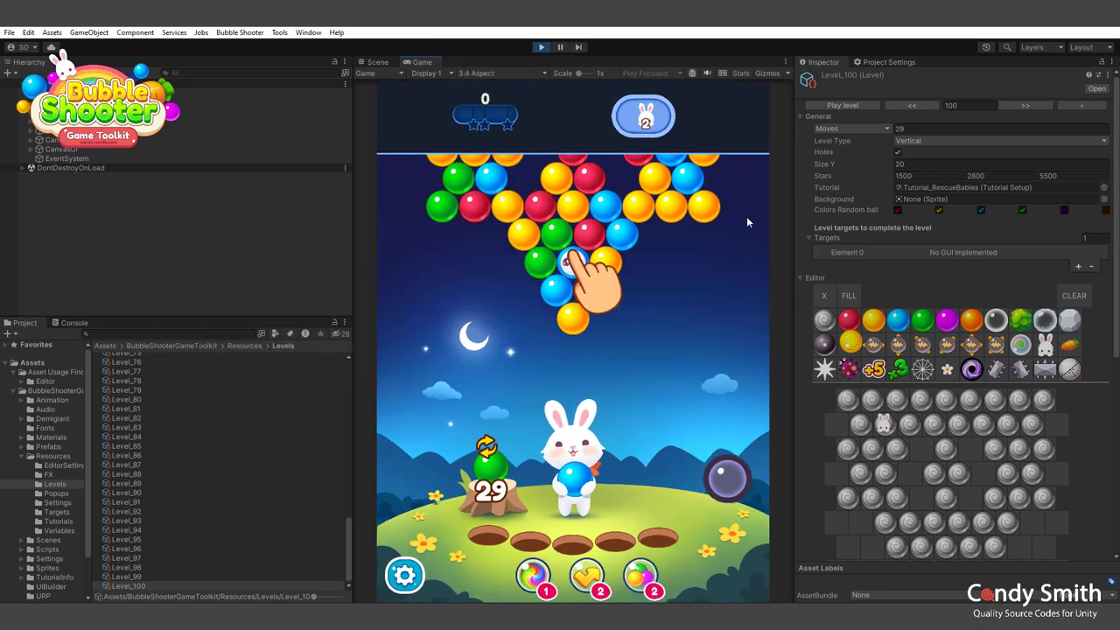
click(541, 47)
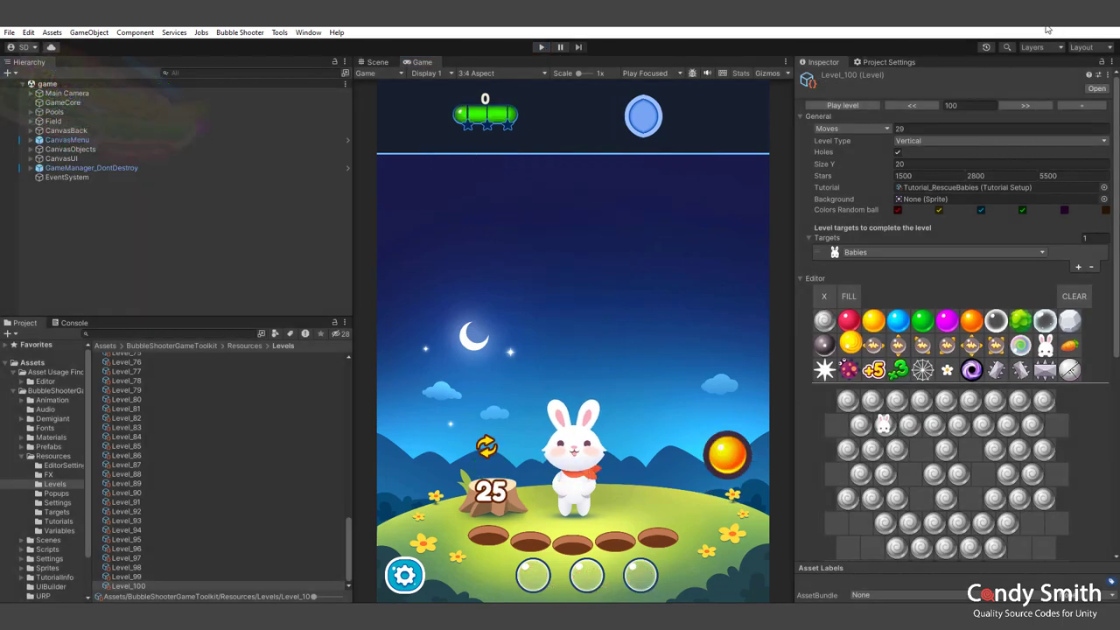